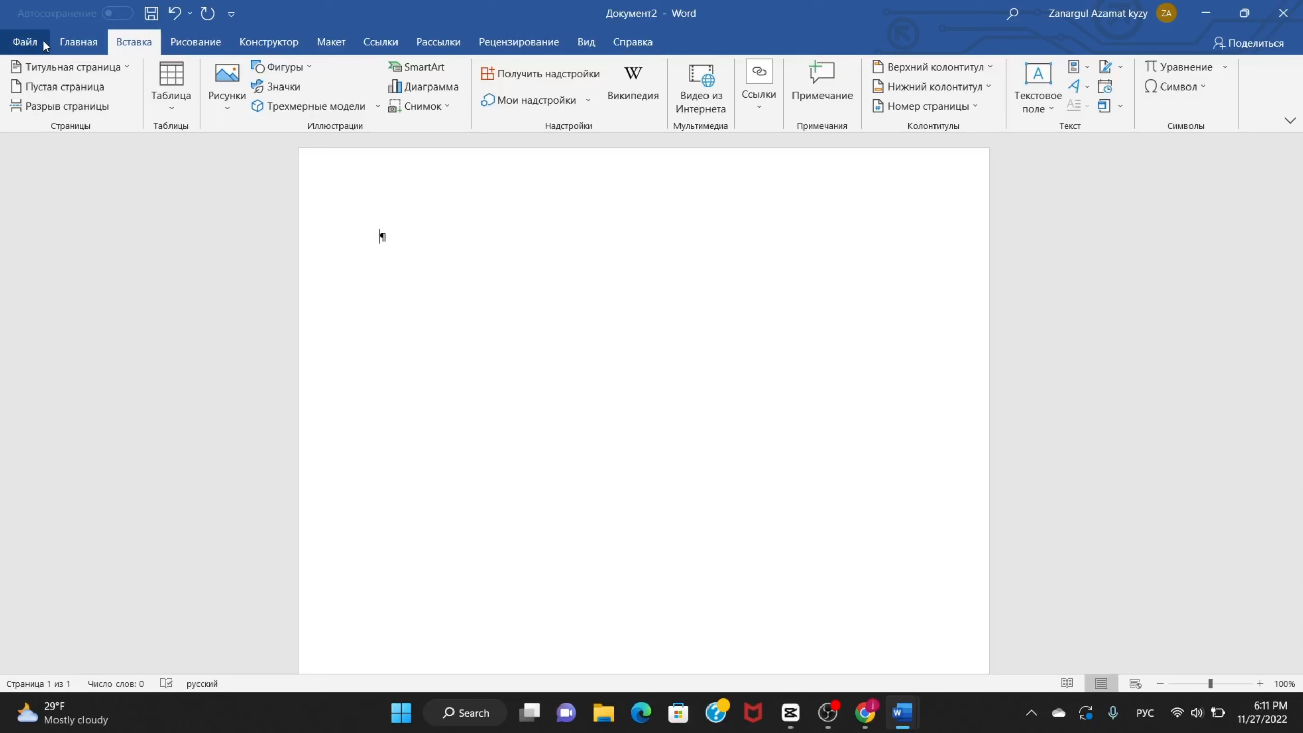
Draw a large freehand oval with the red pen across the upper half of the page
{"action": "left_click", "coordinate": [180, 46]}
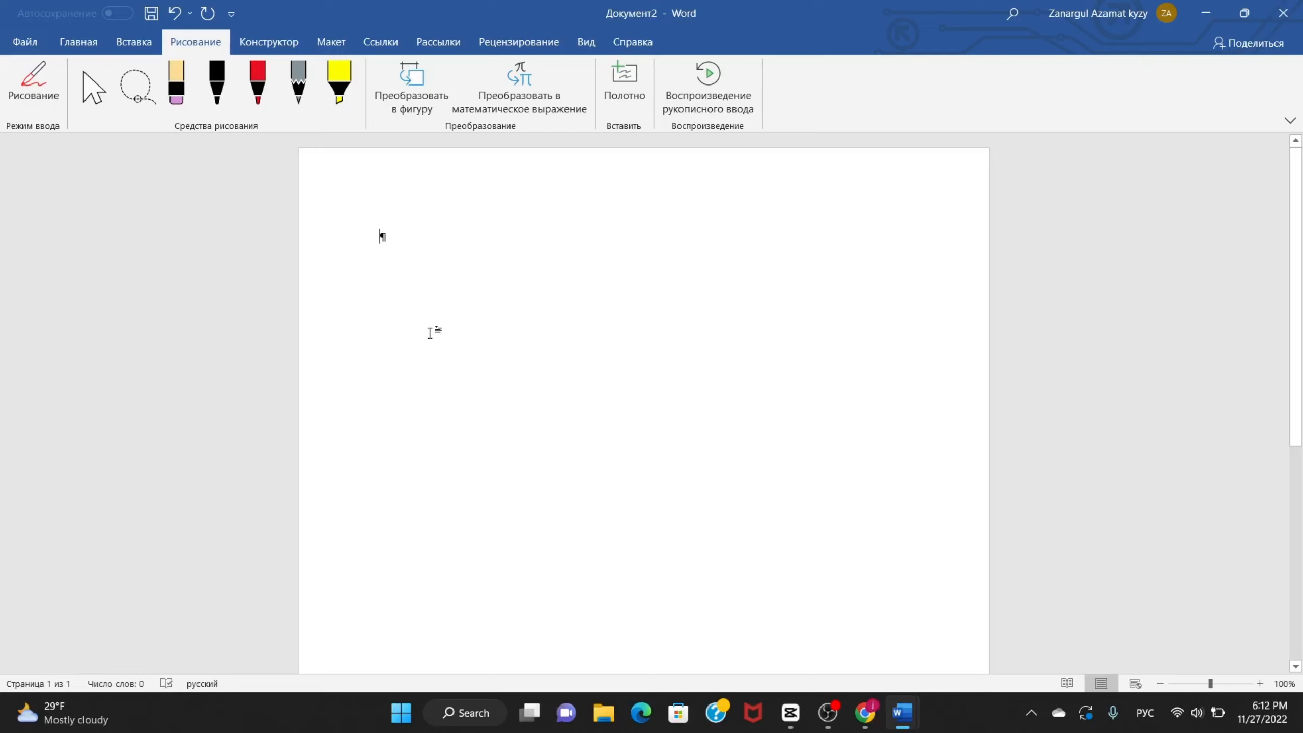
{"action": "left_click", "coordinate": [255, 90]}
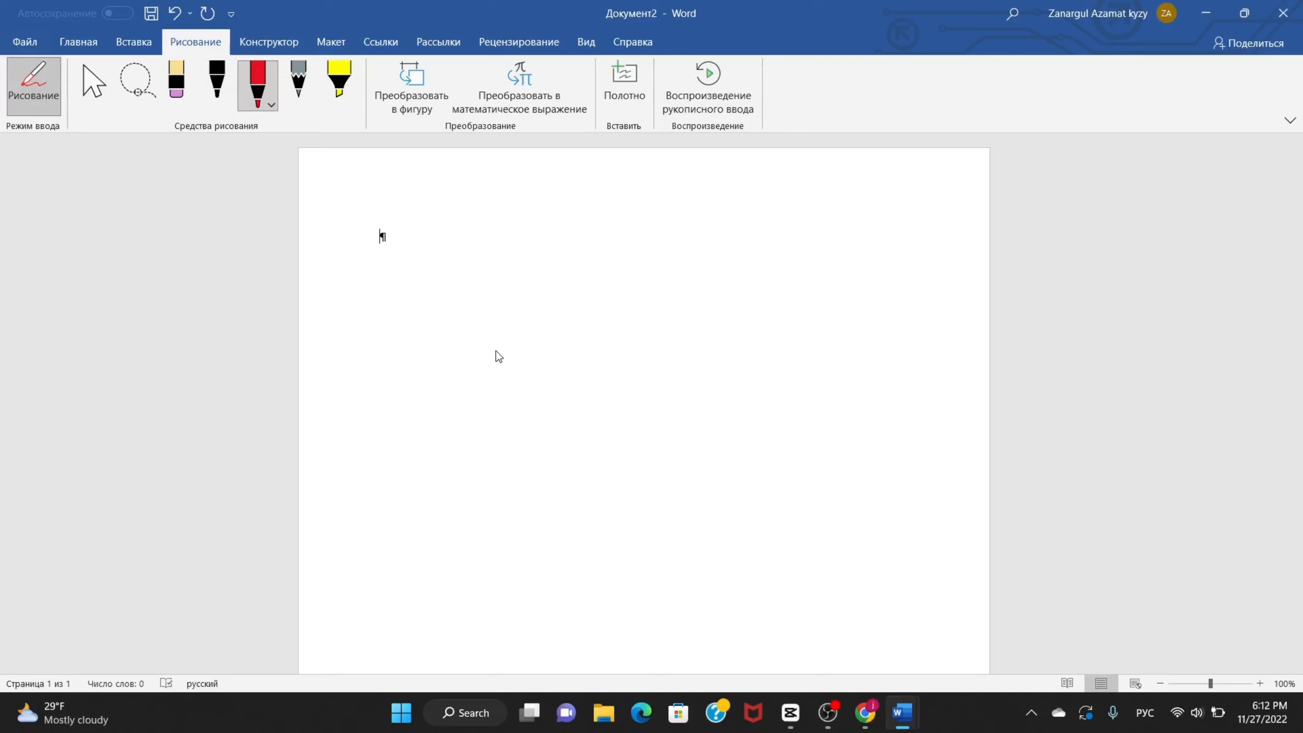
{"action": "mouse_move", "coordinate": [566, 225]}
{"action": "left_mouse_down"}
{"action": "mouse_move", "coordinate": [346, 306]}
{"action": "mouse_move", "coordinate": [847, 251]}
{"action": "mouse_move", "coordinate": [354, 214]}
{"action": "left_mouse_up"}
Draw several freehand arrows over the page with the yellow highlighter, some straight and some curved
{"action": "left_click", "coordinate": [339, 82]}
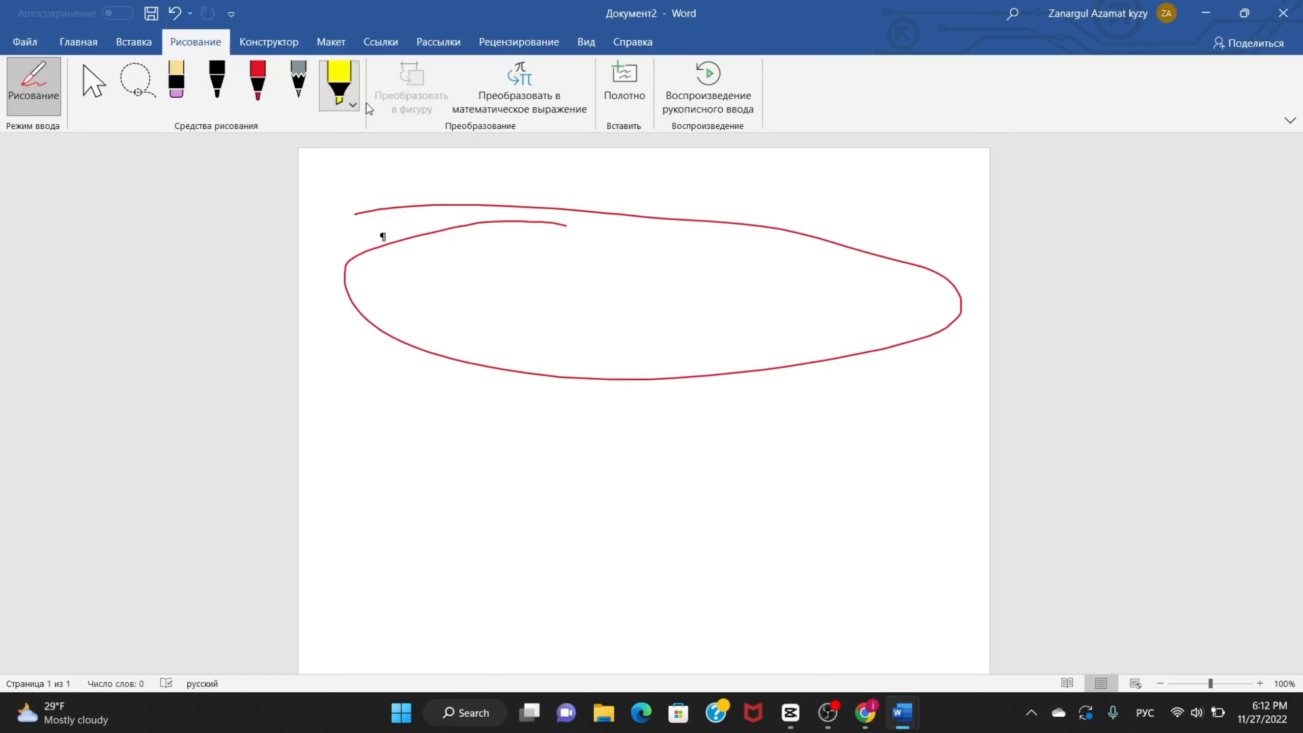
{"action": "left_click_drag", "start_coordinate": [603, 158], "coordinate": [583, 542]}
{"action": "mouse_move", "coordinate": [453, 408]}
{"action": "left_mouse_down"}
{"action": "mouse_move", "coordinate": [608, 553]}
{"action": "mouse_move", "coordinate": [748, 436]}
{"action": "left_mouse_up"}
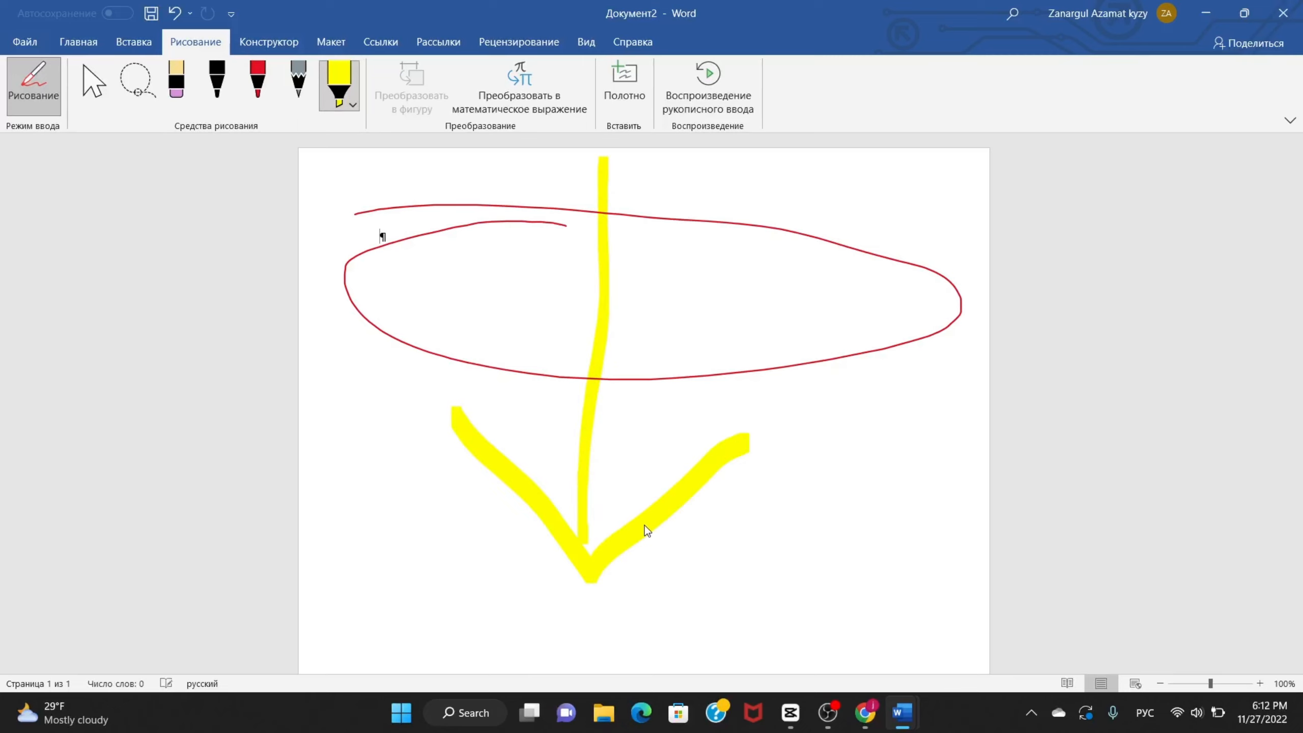
{"action": "left_click_drag", "start_coordinate": [955, 400], "coordinate": [754, 400]}
{"action": "mouse_move", "coordinate": [796, 327]}
{"action": "left_mouse_down"}
{"action": "mouse_move", "coordinate": [748, 436]}
{"action": "mouse_move", "coordinate": [829, 468]}
{"action": "left_mouse_up"}
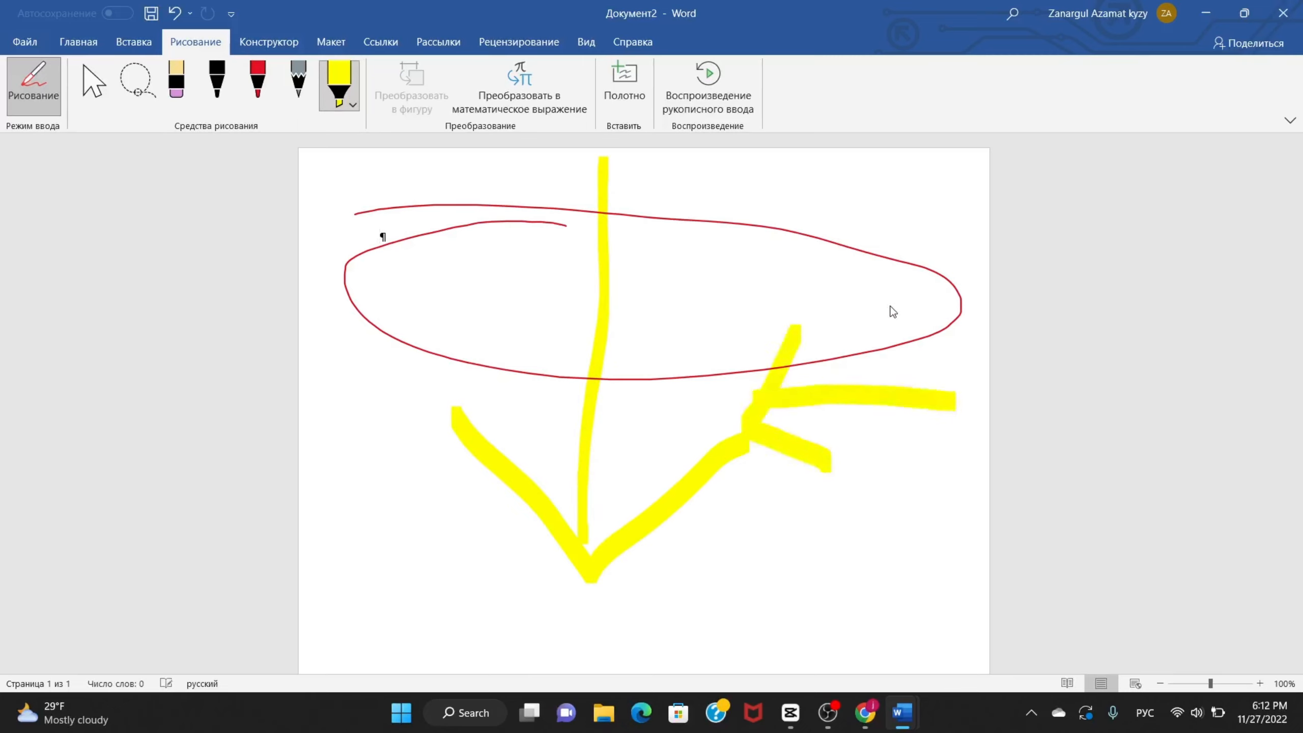
{"action": "mouse_move", "coordinate": [914, 270]}
{"action": "left_mouse_down"}
{"action": "mouse_move", "coordinate": [688, 201]}
{"action": "mouse_move", "coordinate": [631, 380]}
{"action": "left_mouse_up"}
{"action": "left_click_drag", "start_coordinate": [645, 302], "coordinate": [613, 443]}
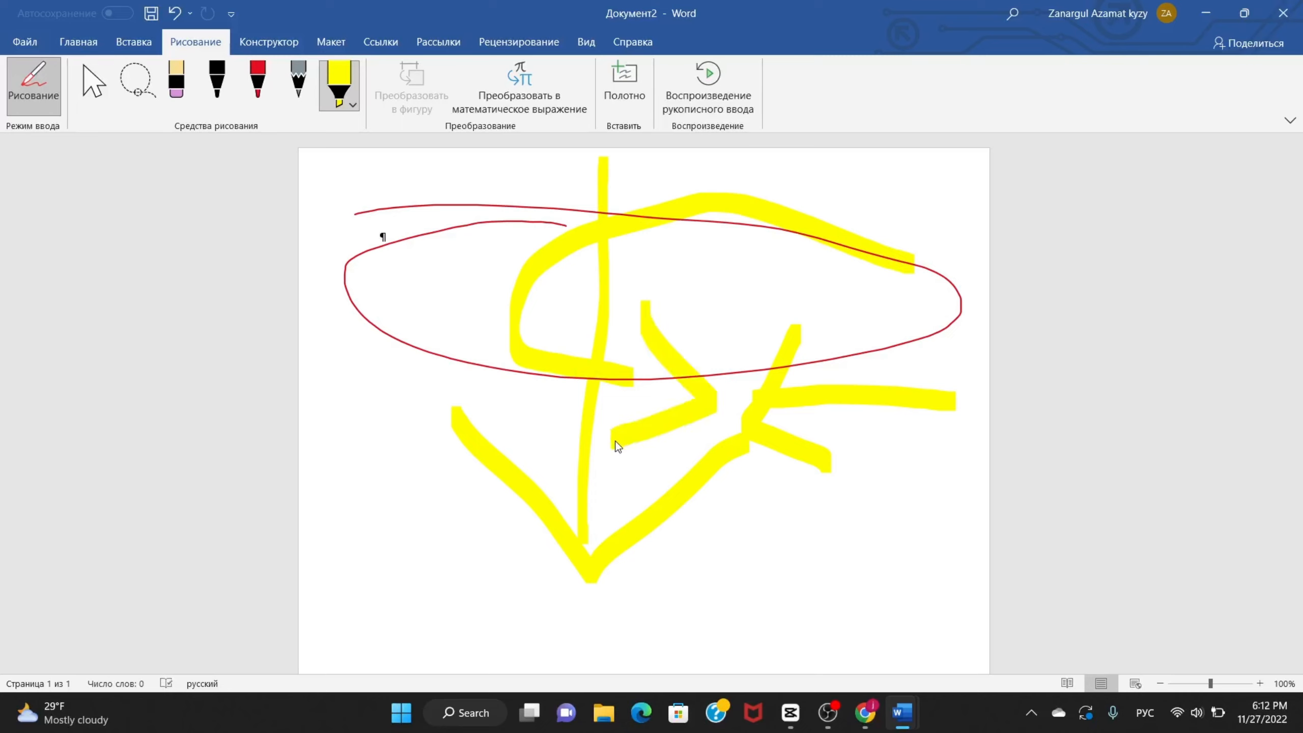
{"action": "mouse_move", "coordinate": [378, 217]}
{"action": "left_mouse_down"}
{"action": "mouse_move", "coordinate": [350, 392]}
{"action": "mouse_move", "coordinate": [483, 335]}
{"action": "mouse_move", "coordinate": [508, 377]}
{"action": "left_mouse_up"}
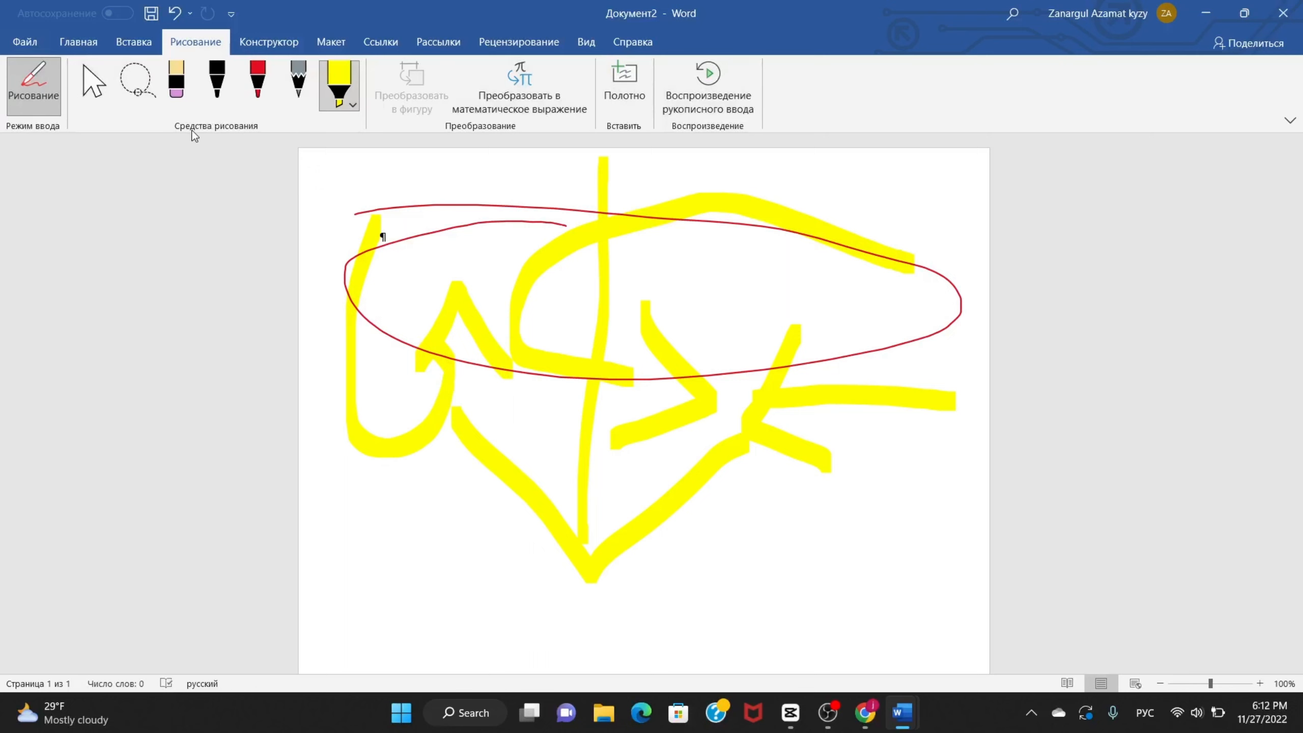
Handwrite the expression 11 + S in the ink-to-math converter and insert it as an equation
{"action": "left_click", "coordinate": [518, 107]}
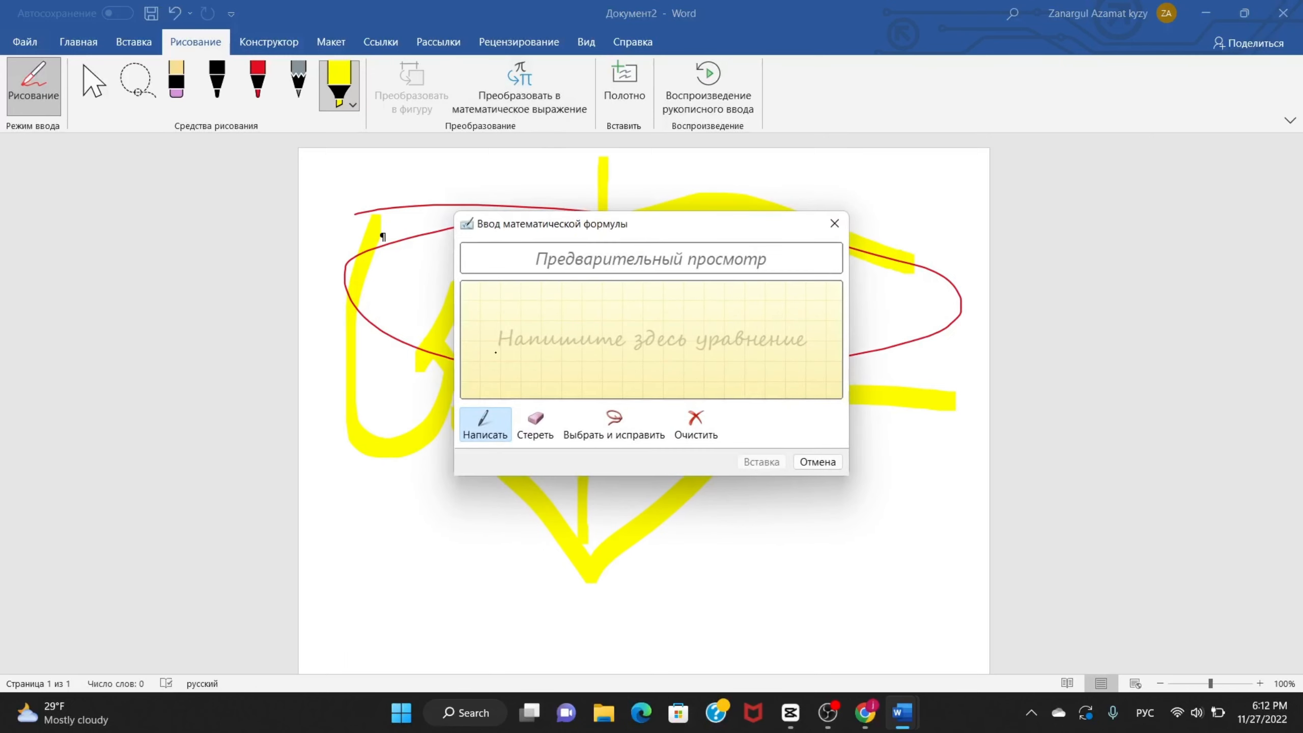
{"action": "mouse_move", "coordinate": [498, 305]}
{"action": "left_mouse_down"}
{"action": "mouse_move", "coordinate": [492, 358]}
{"action": "mouse_move", "coordinate": [518, 315]}
{"action": "mouse_move", "coordinate": [512, 354]}
{"action": "mouse_move", "coordinate": [604, 335]}
{"action": "mouse_move", "coordinate": [571, 365]}
{"action": "left_mouse_up"}
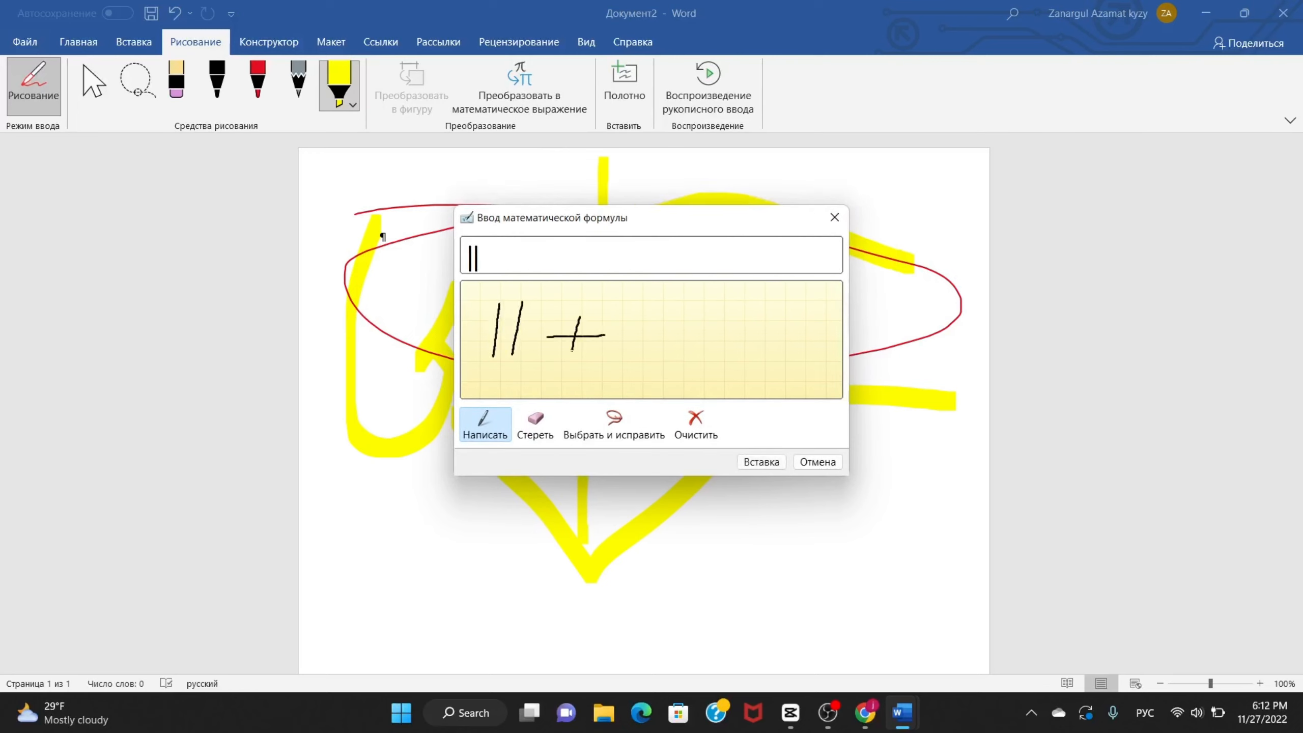
{"action": "mouse_move", "coordinate": [655, 307]}
{"action": "left_mouse_down"}
{"action": "mouse_move", "coordinate": [624, 314]}
{"action": "mouse_move", "coordinate": [638, 363]}
{"action": "mouse_move", "coordinate": [622, 352]}
{"action": "left_mouse_up"}
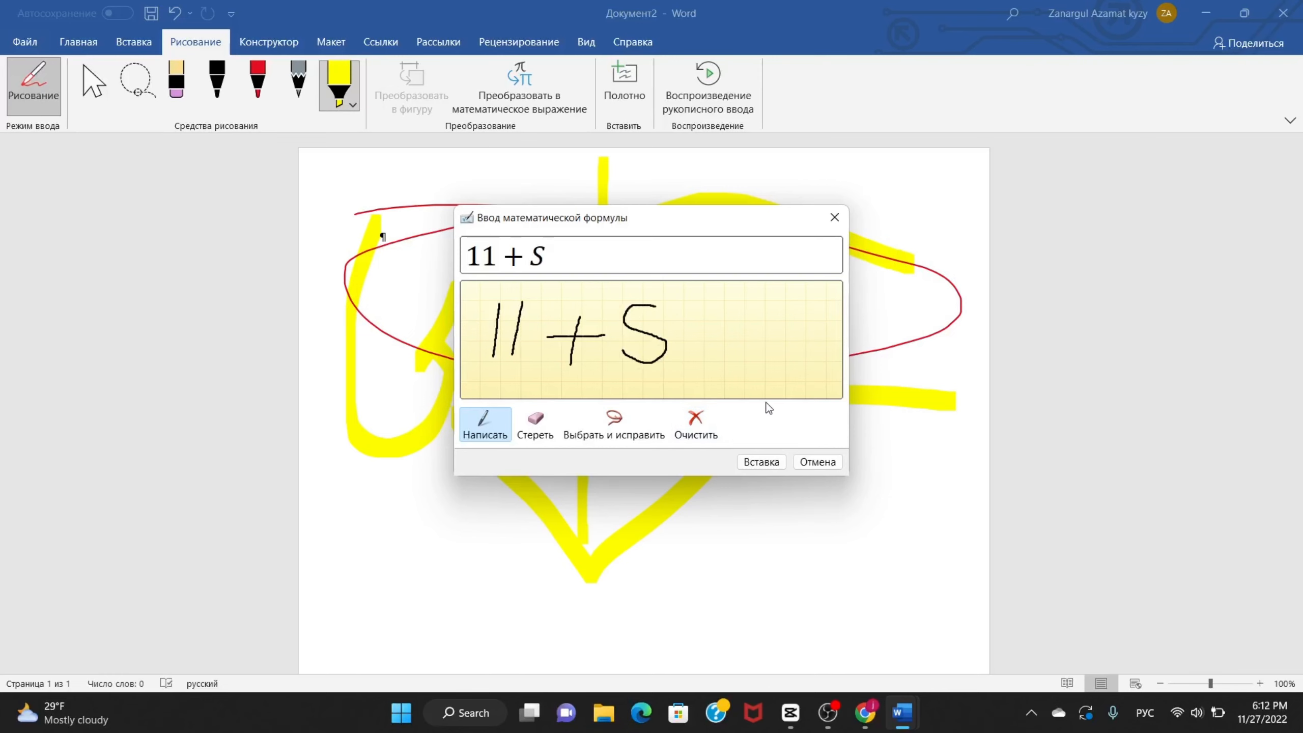
{"action": "left_click", "coordinate": [759, 462]}
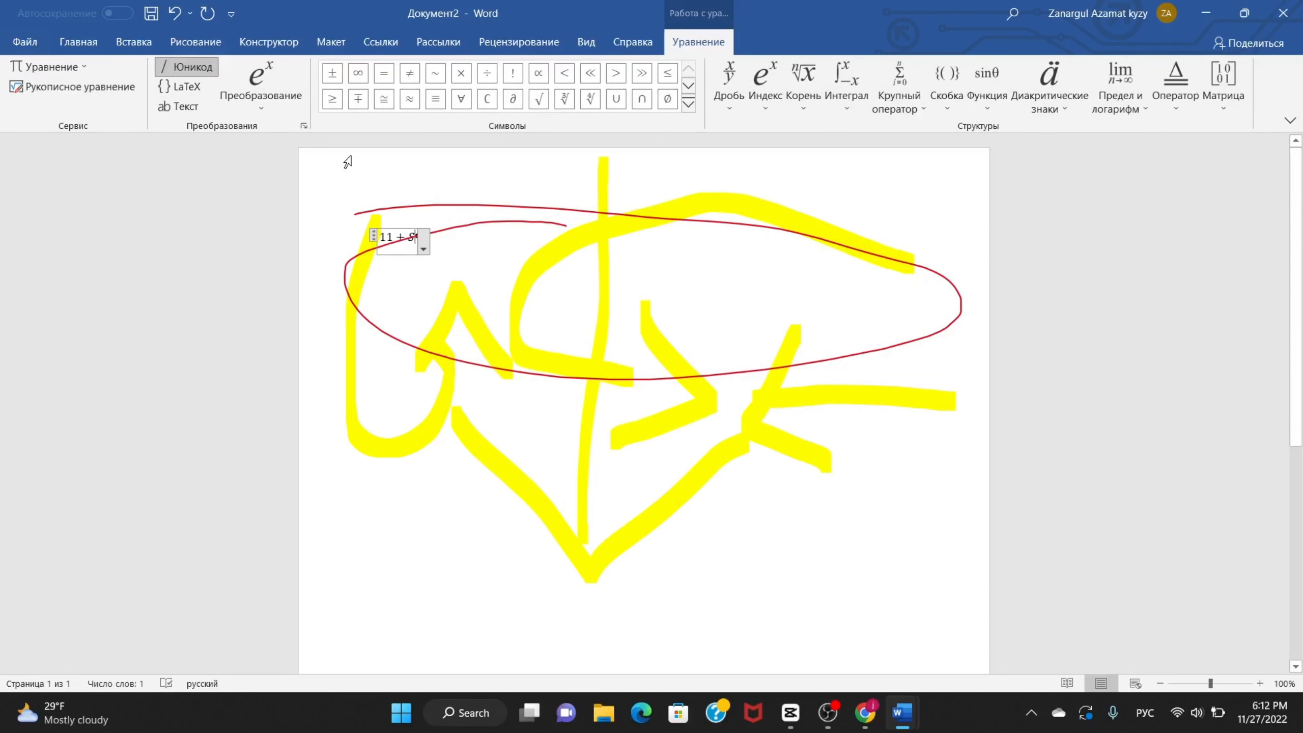
{"action": "left_click", "coordinate": [793, 93]}
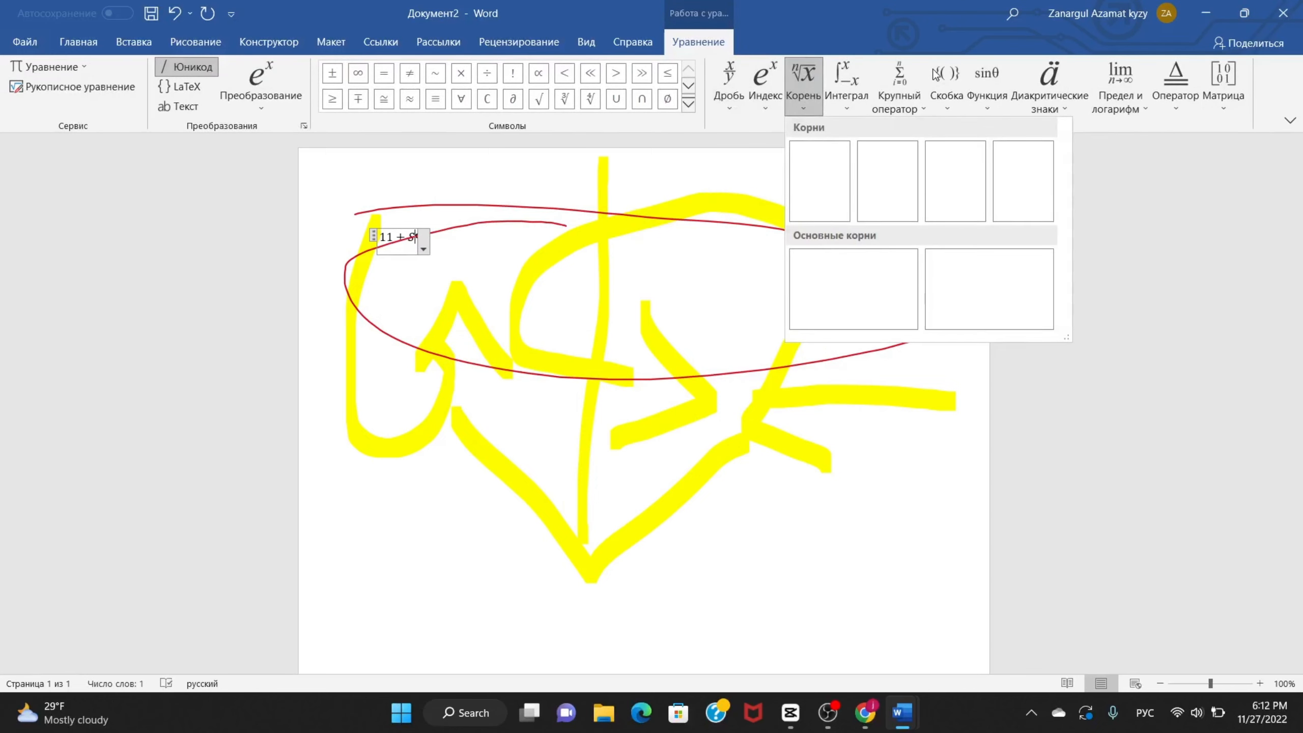
{"action": "left_click", "coordinate": [1049, 82]}
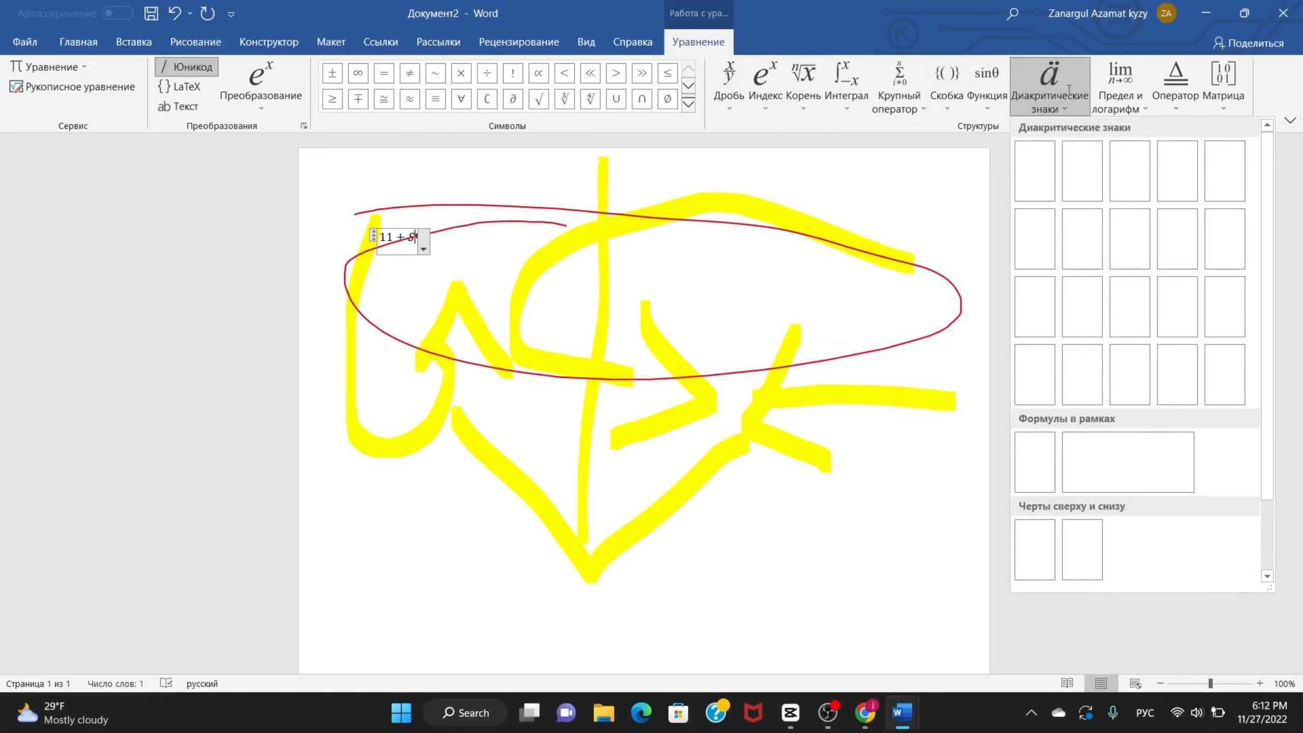
{"action": "left_click", "coordinate": [197, 42]}
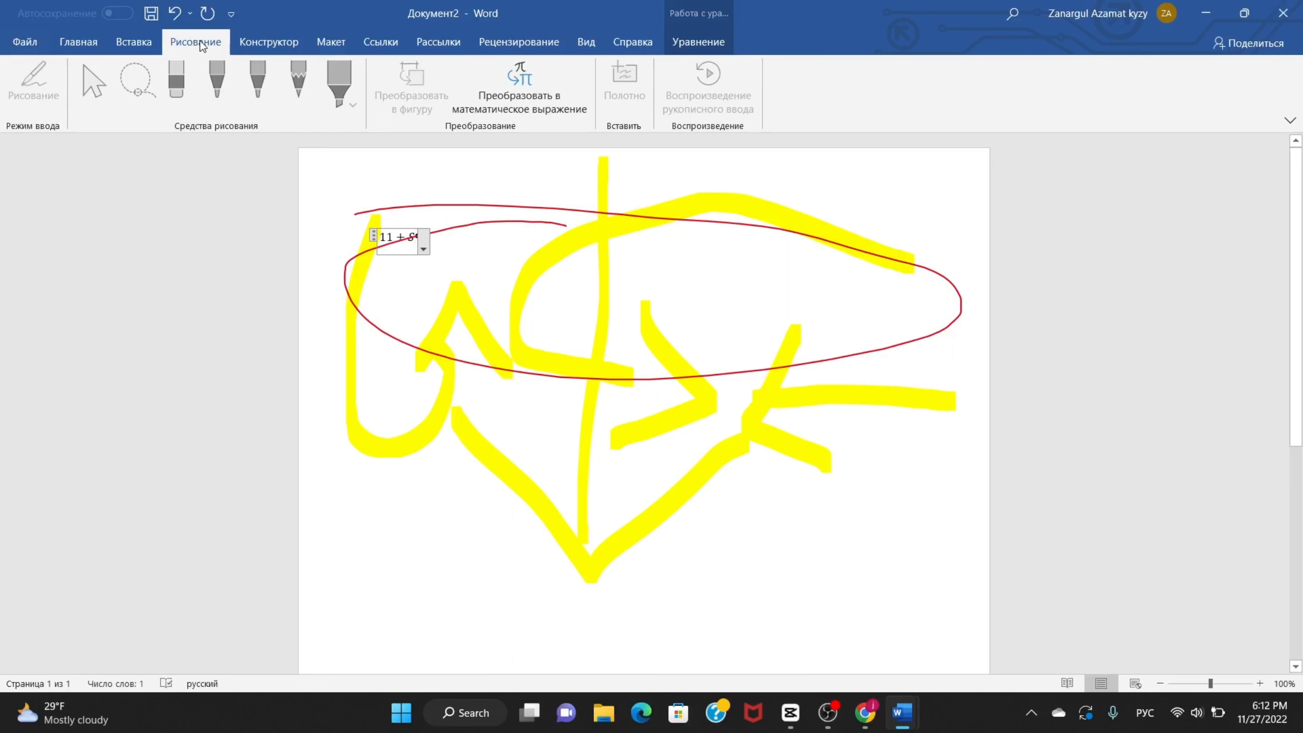
{"action": "left_click", "coordinate": [267, 42]}
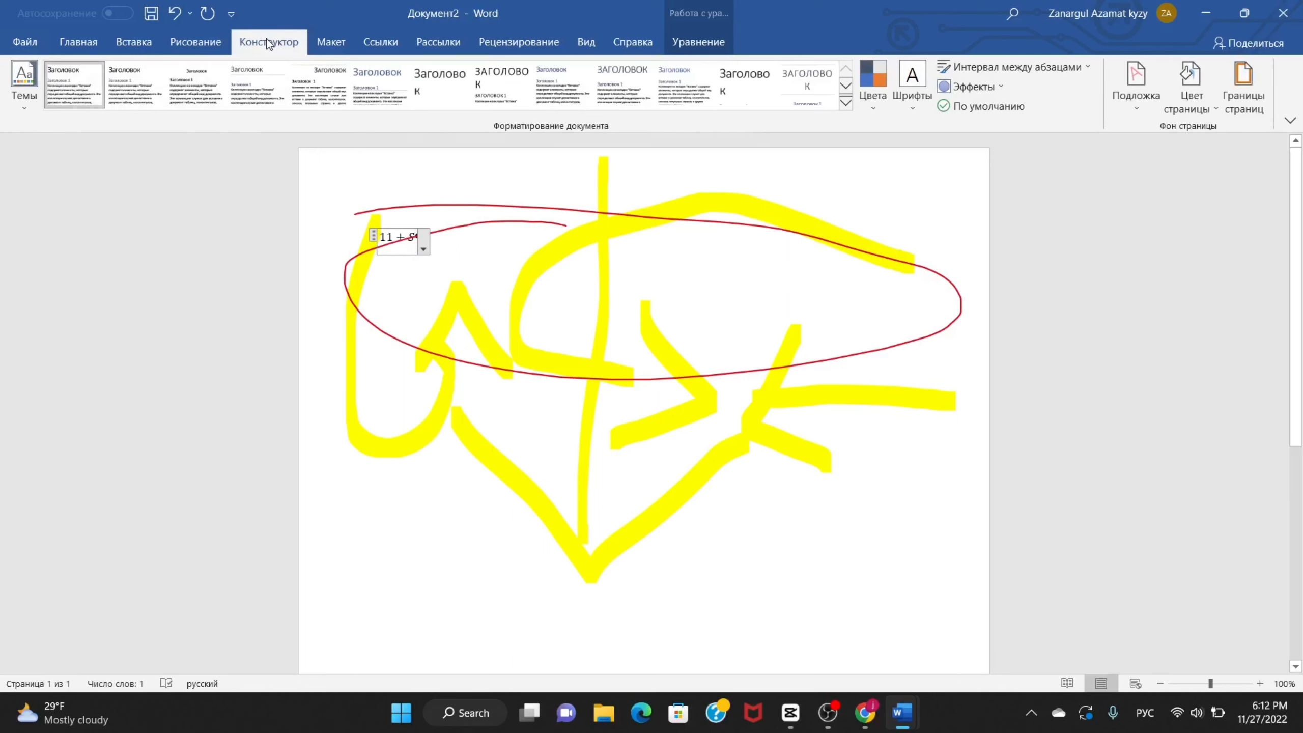
{"action": "scroll", "coordinate": [526, 364], "scroll_direction": "down", "scroll_amount": 8}
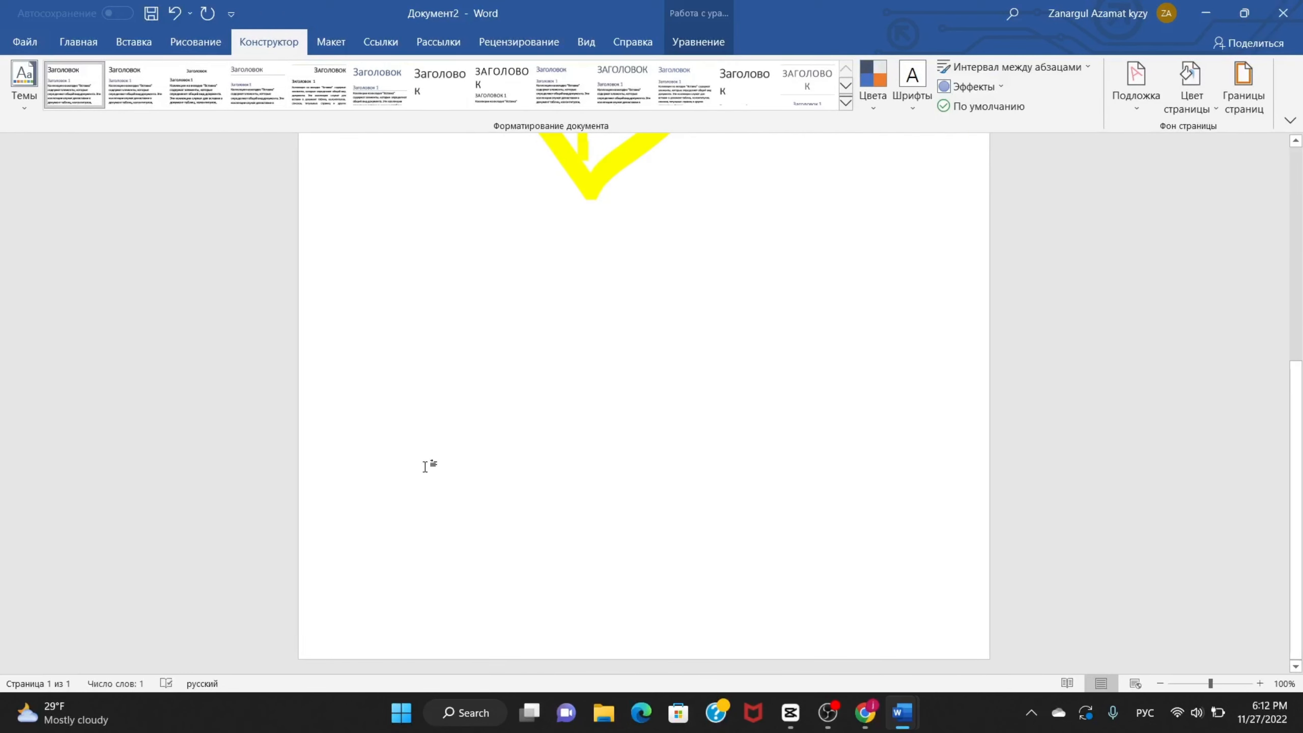
{"action": "left_click", "coordinate": [367, 579]}
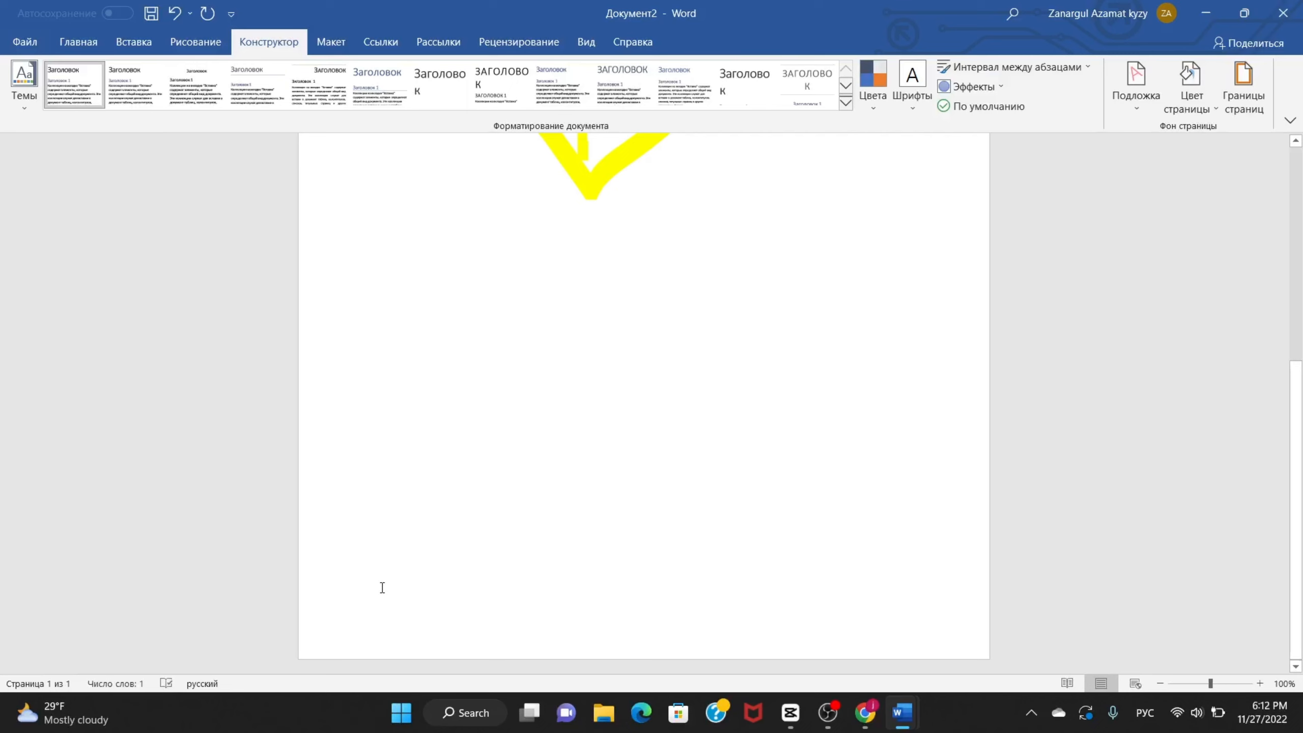
{"action": "double_click", "coordinate": [413, 461]}
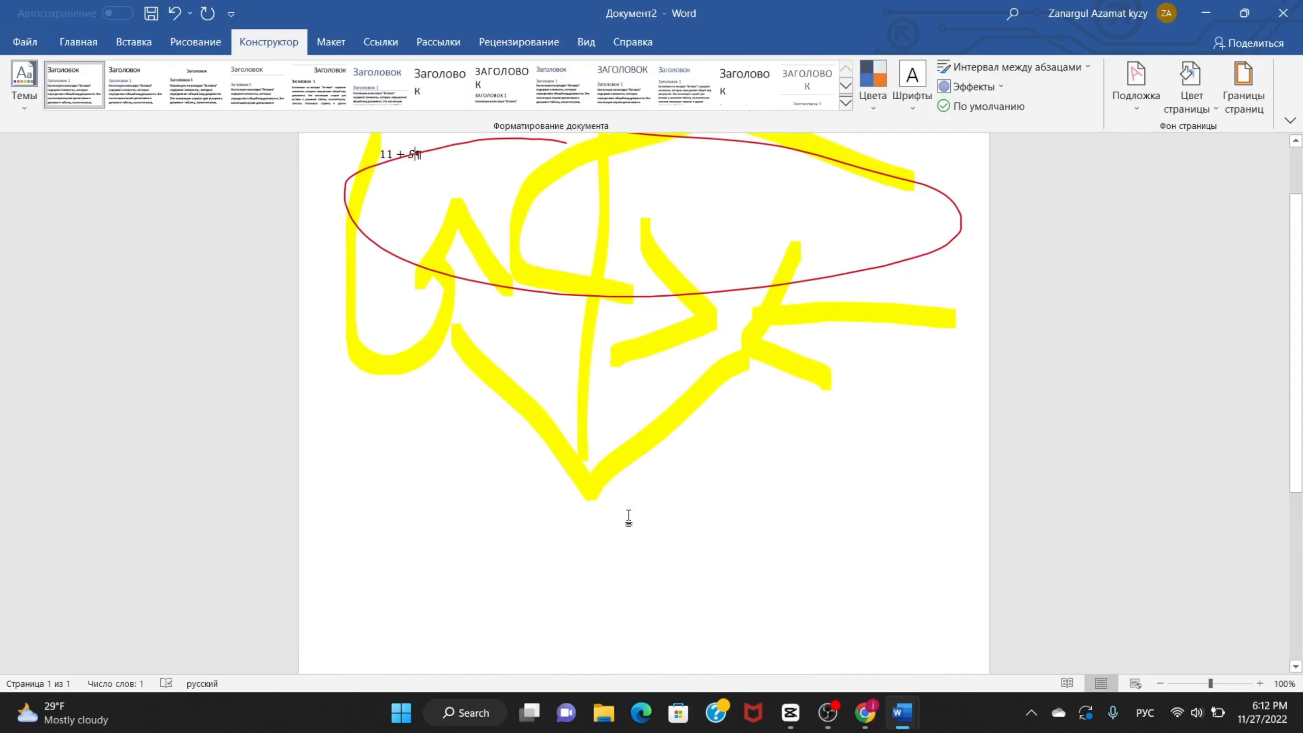
Undo the inserted equation, all highlighter strokes and the red oval until the page is blank
{"action": "scroll", "coordinate": [629, 518], "scroll_direction": "up", "scroll_amount": 2}
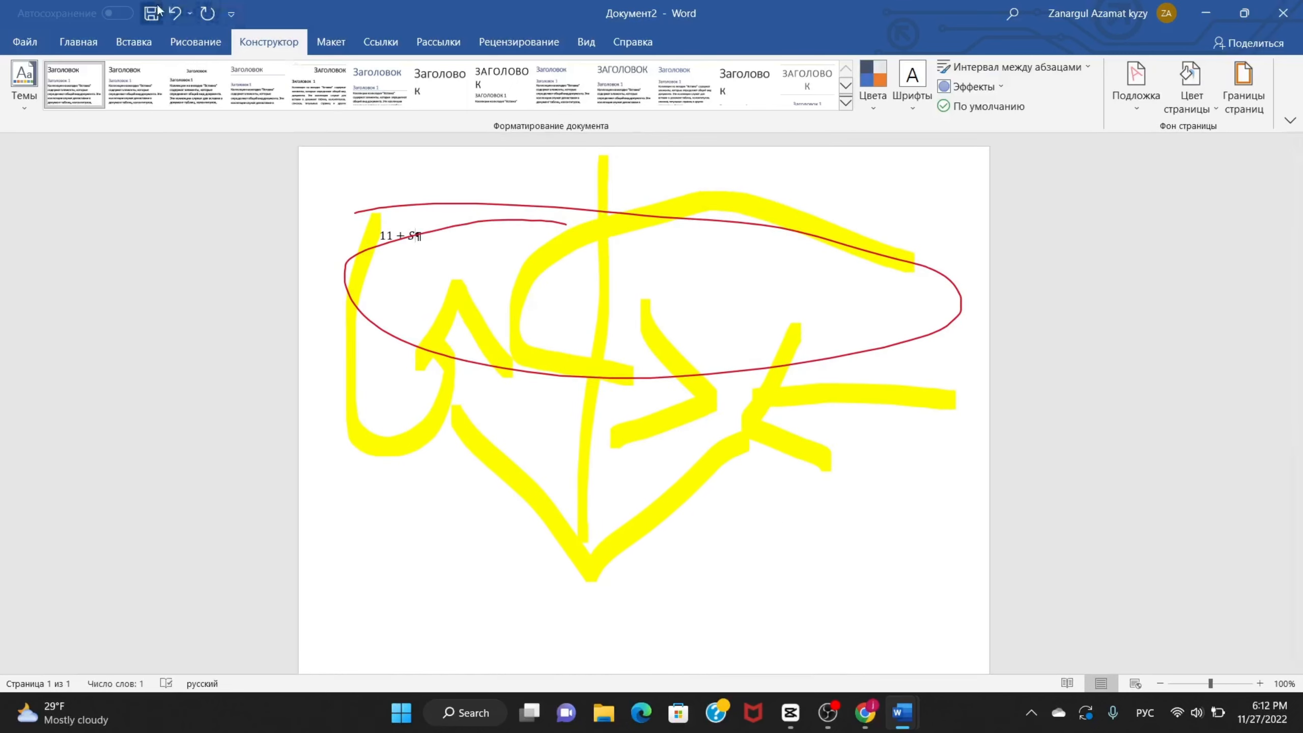
{"action": "left_click", "coordinate": [173, 13]}
{"action": "left_click", "coordinate": [174, 14]}
{"action": "left_click", "coordinate": [174, 14]}
{"action": "left_click", "coordinate": [173, 13]}
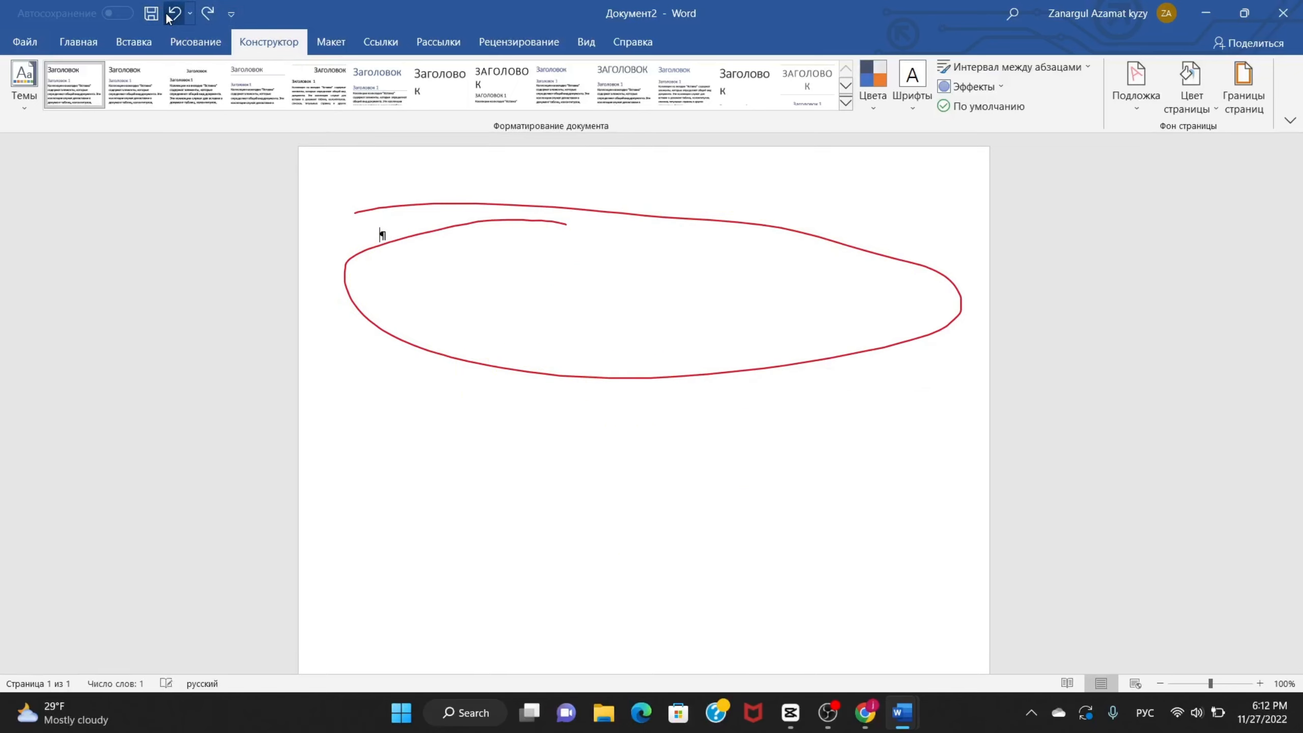
{"action": "left_click", "coordinate": [174, 13]}
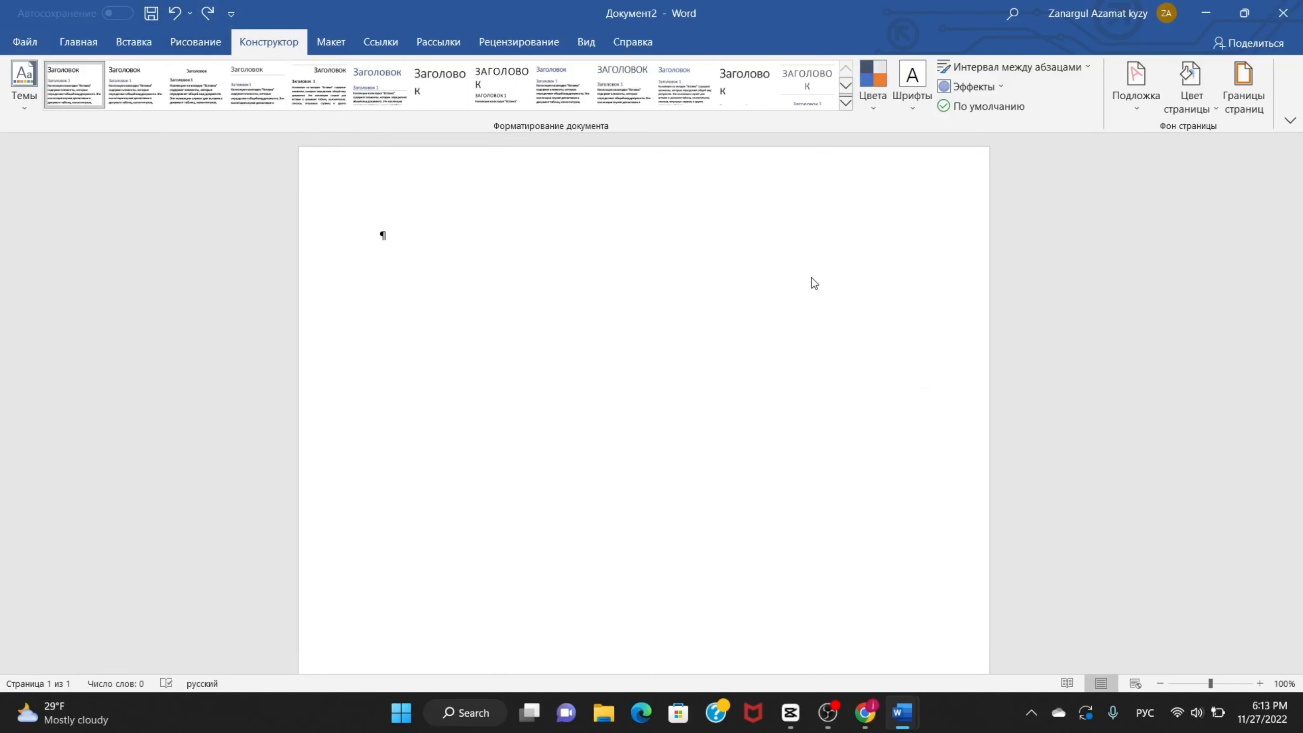
Add a box page border with a 3 pt thin-thick-thin triple line to the whole document
{"action": "left_click", "coordinate": [1244, 85]}
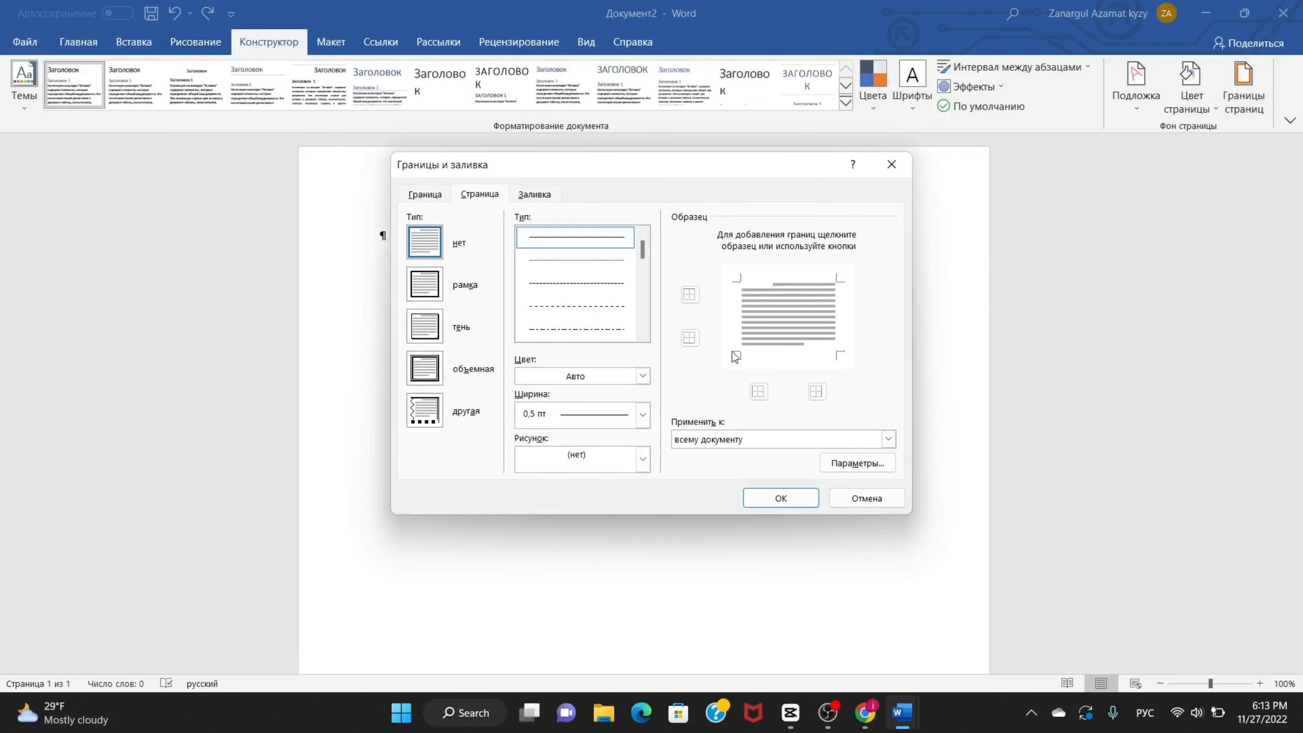
{"action": "left_click", "coordinate": [641, 304]}
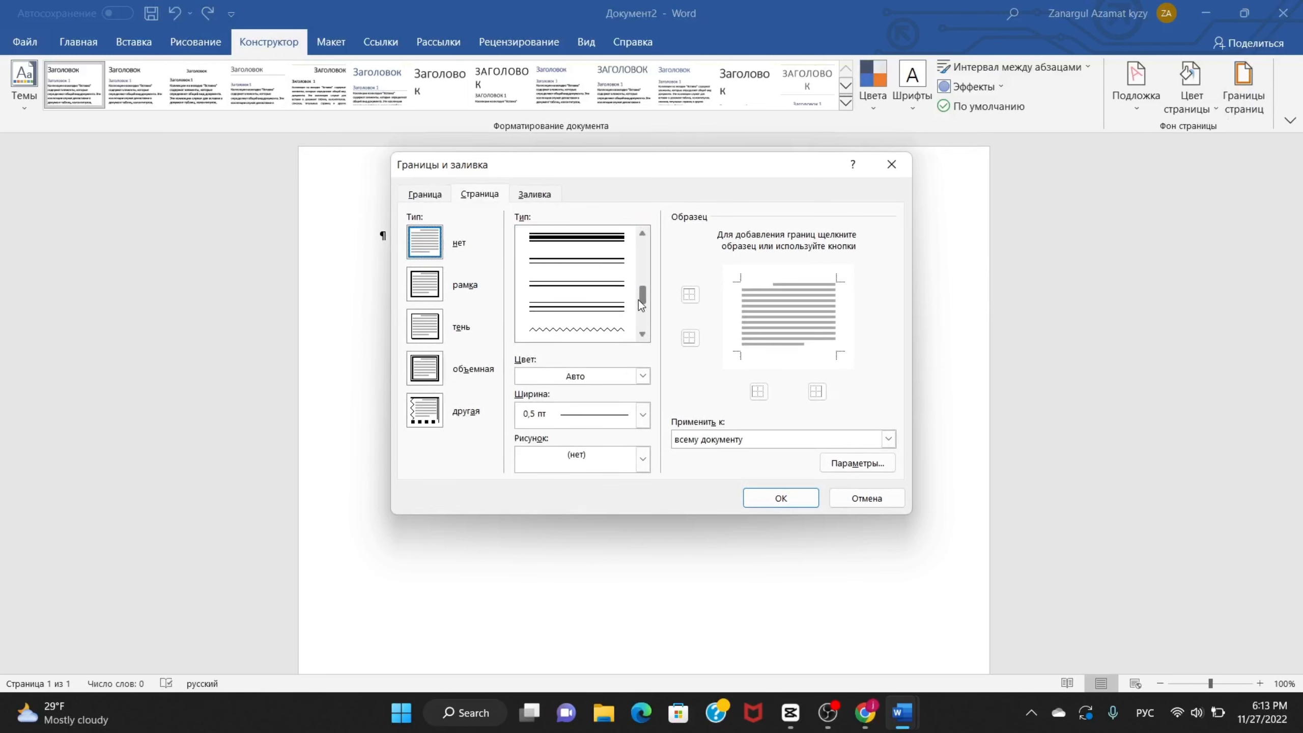
{"action": "left_click", "coordinate": [562, 238]}
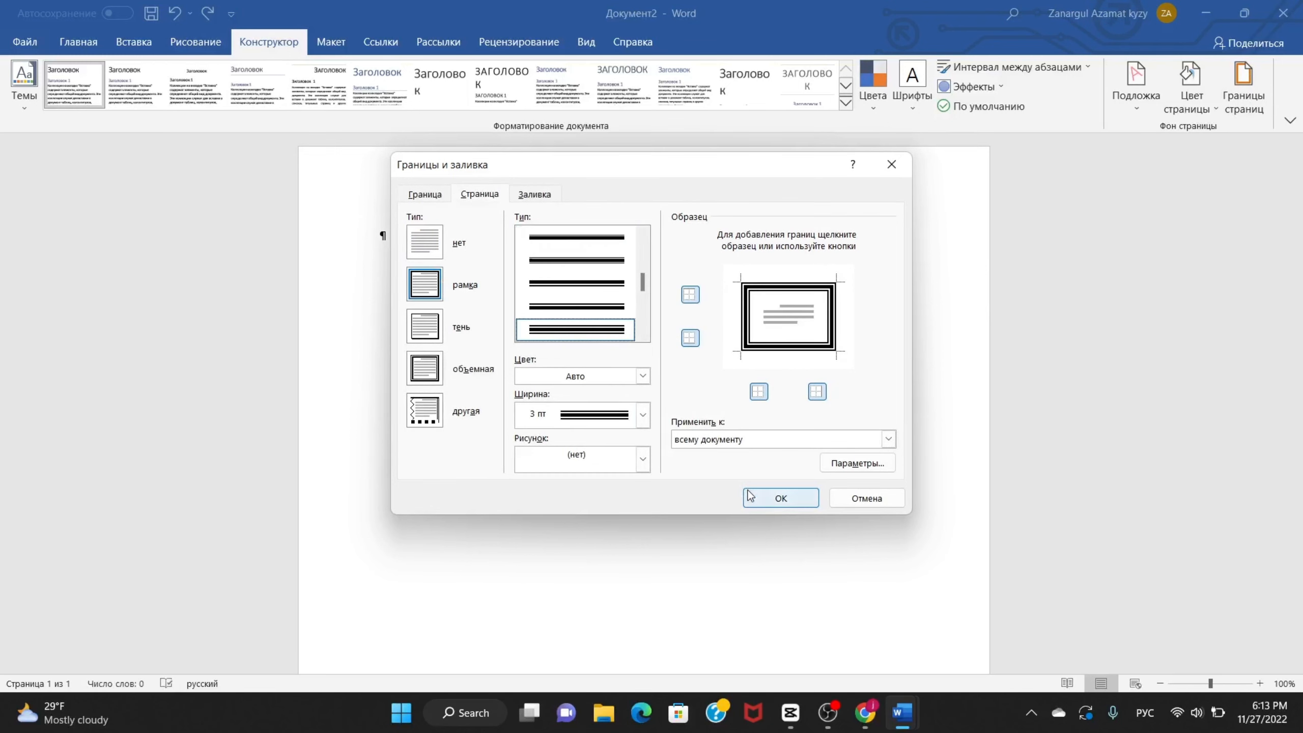
{"action": "left_click", "coordinate": [772, 502]}
{"action": "scroll", "coordinate": [693, 400], "scroll_direction": "down", "scroll_amount": 3}
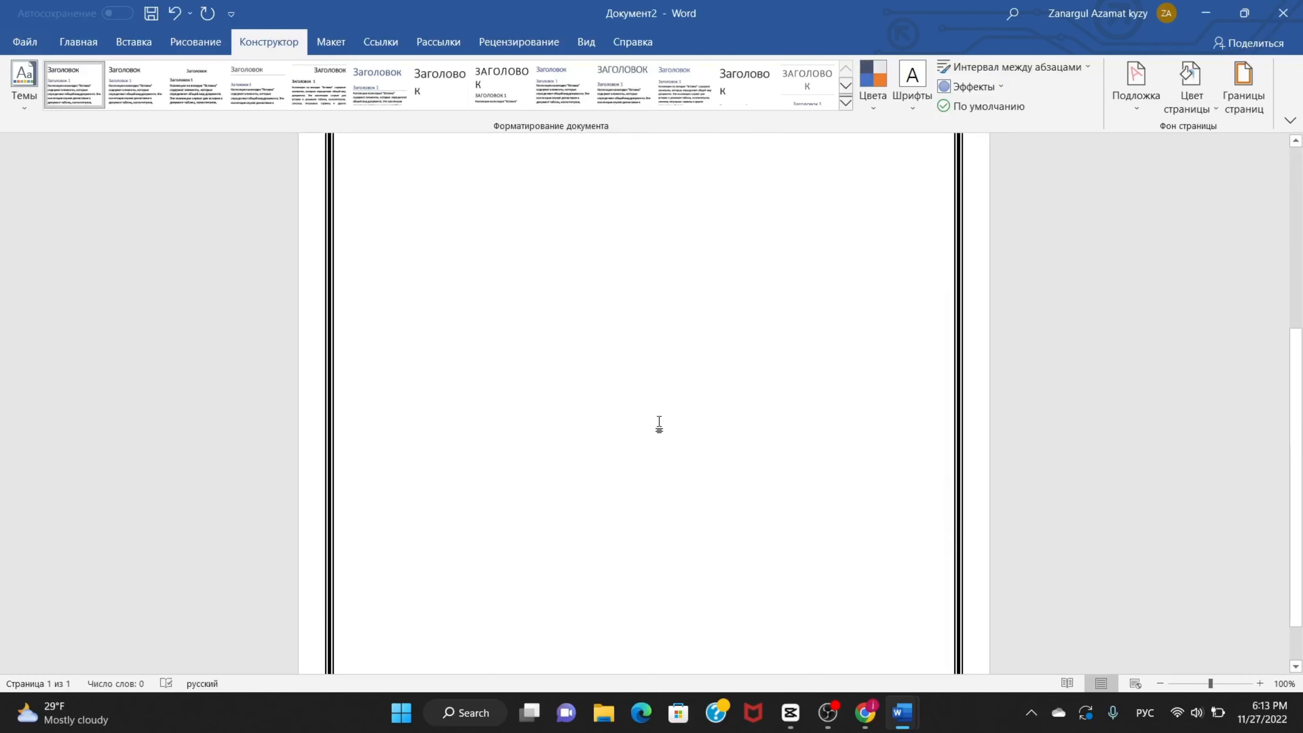
{"action": "scroll", "coordinate": [657, 426], "scroll_direction": "up", "scroll_amount": 3}
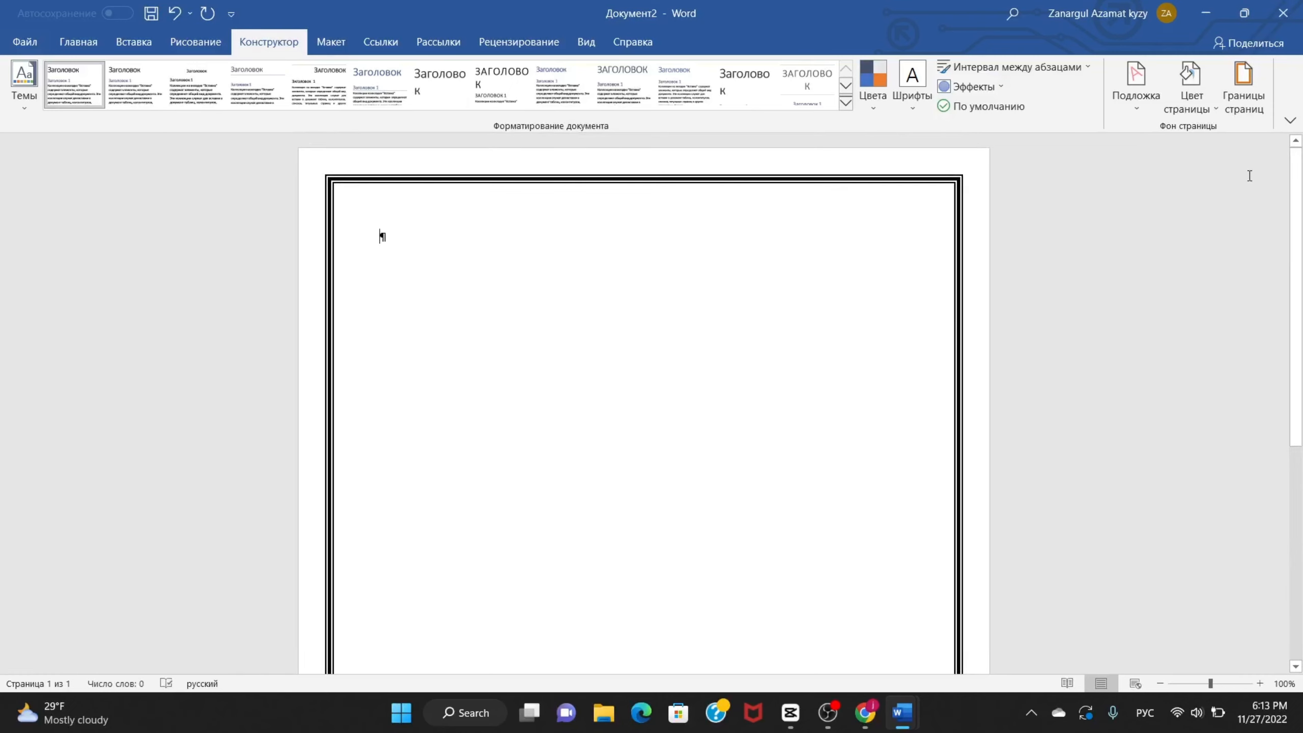
Set the page colour to the light grey theme shade, background 2, darker 10%
{"action": "left_click", "coordinate": [1210, 106]}
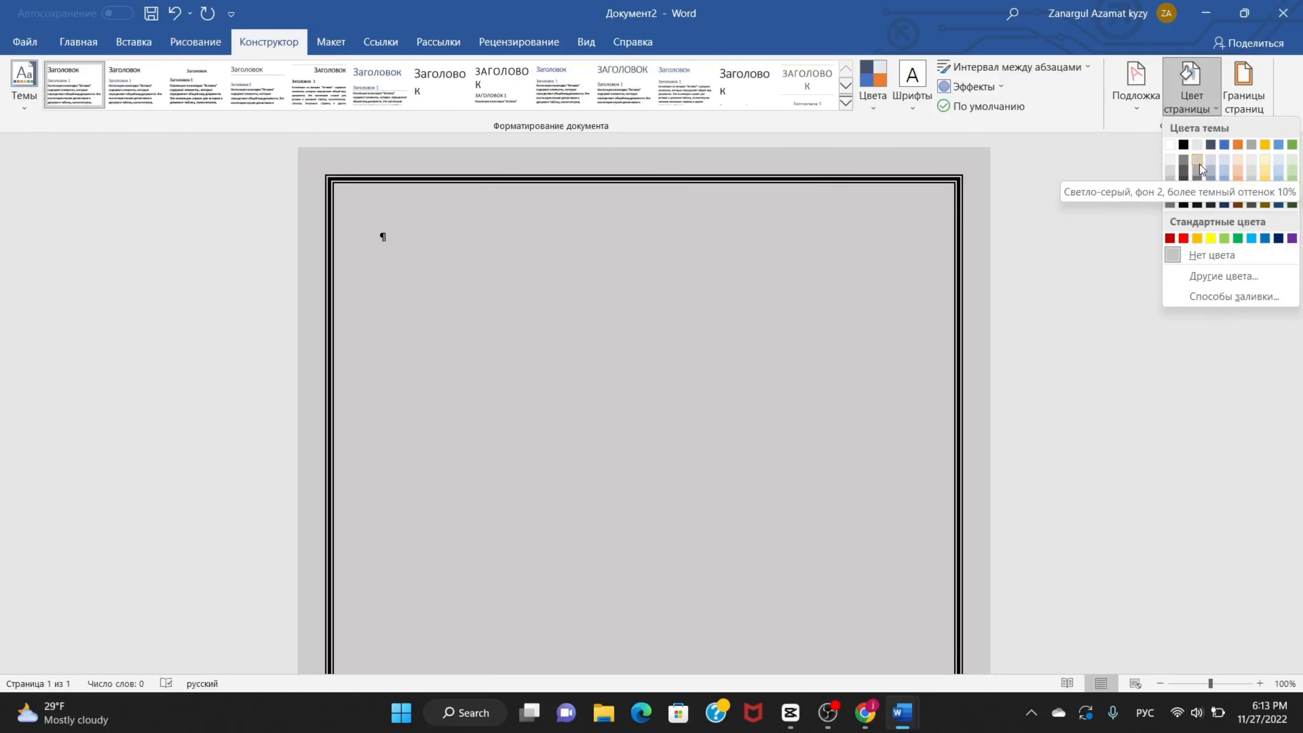
{"action": "left_click", "coordinate": [1199, 170]}
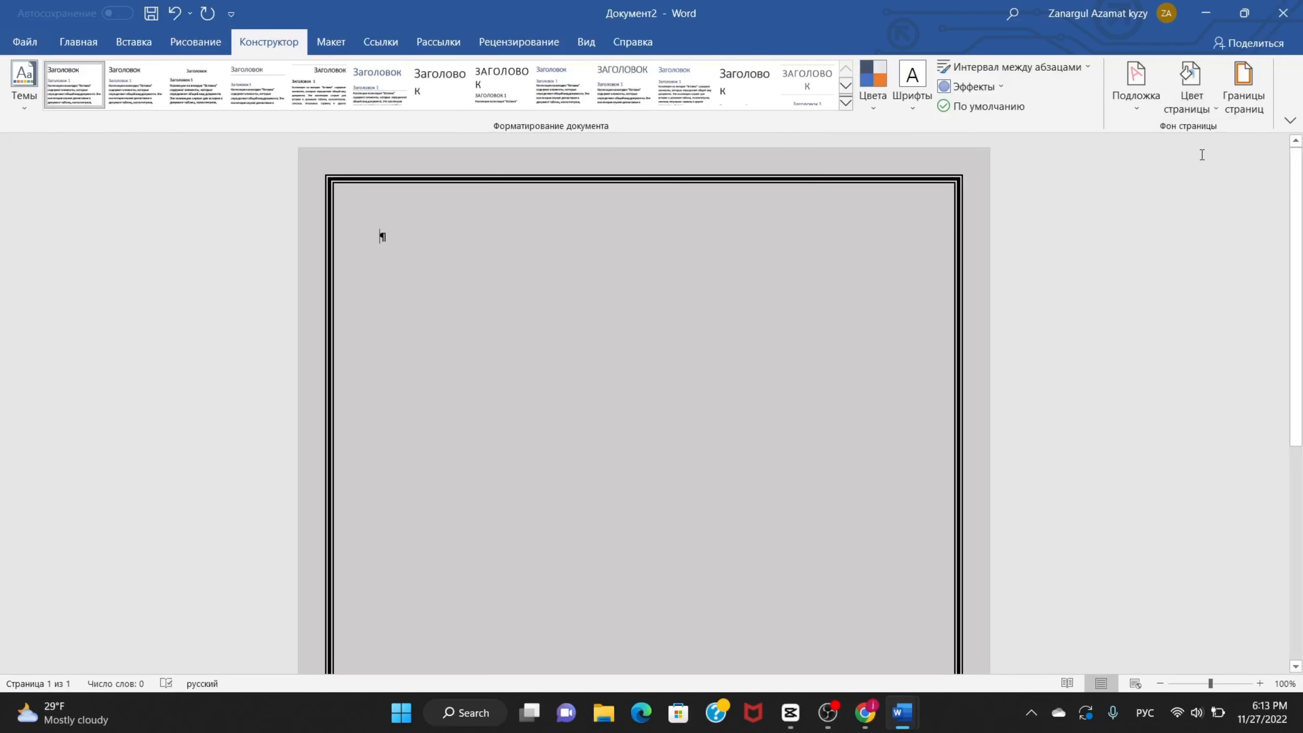
{"action": "scroll", "coordinate": [708, 338], "scroll_direction": "down", "scroll_amount": 5}
{"action": "scroll", "coordinate": [718, 329], "scroll_direction": "up", "scroll_amount": 2}
{"action": "scroll", "coordinate": [717, 329], "scroll_direction": "up", "scroll_amount": 3}
Apply the Контур theme and a document style set with all-caps headings
{"action": "left_click", "coordinate": [33, 108]}
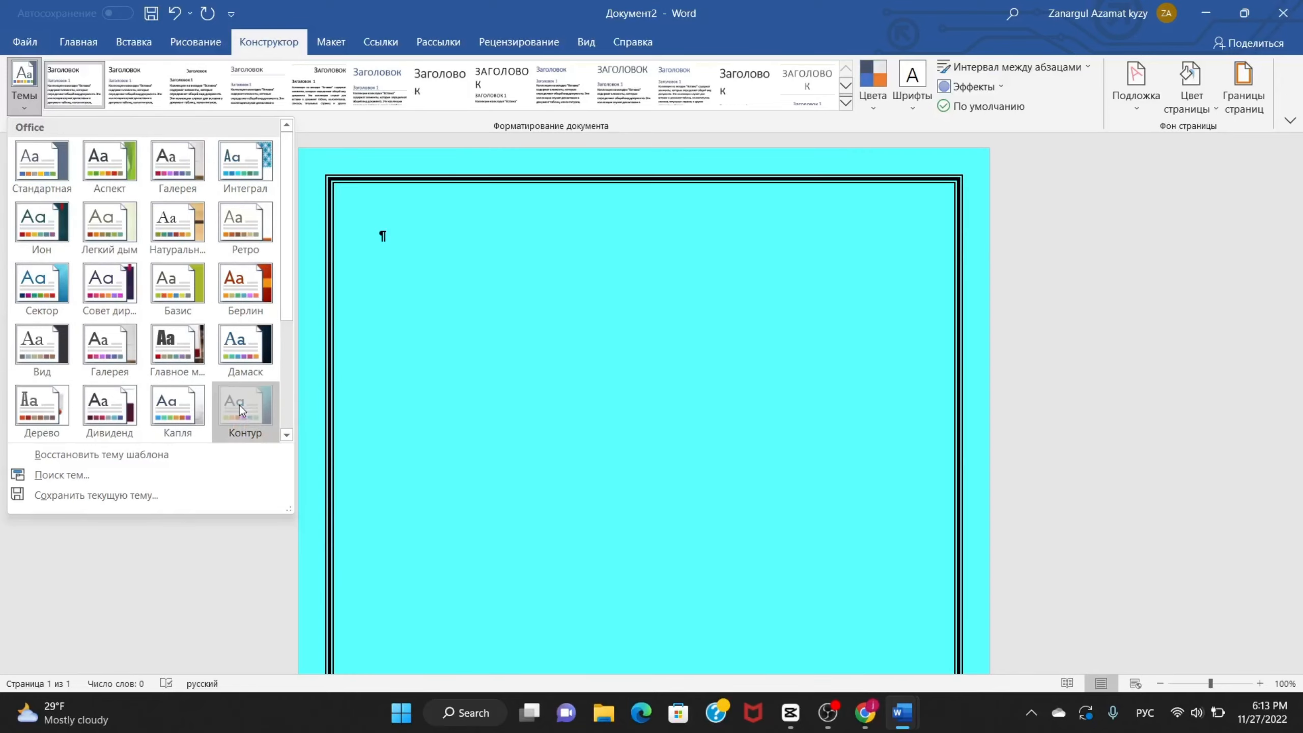
{"action": "left_click", "coordinate": [246, 407]}
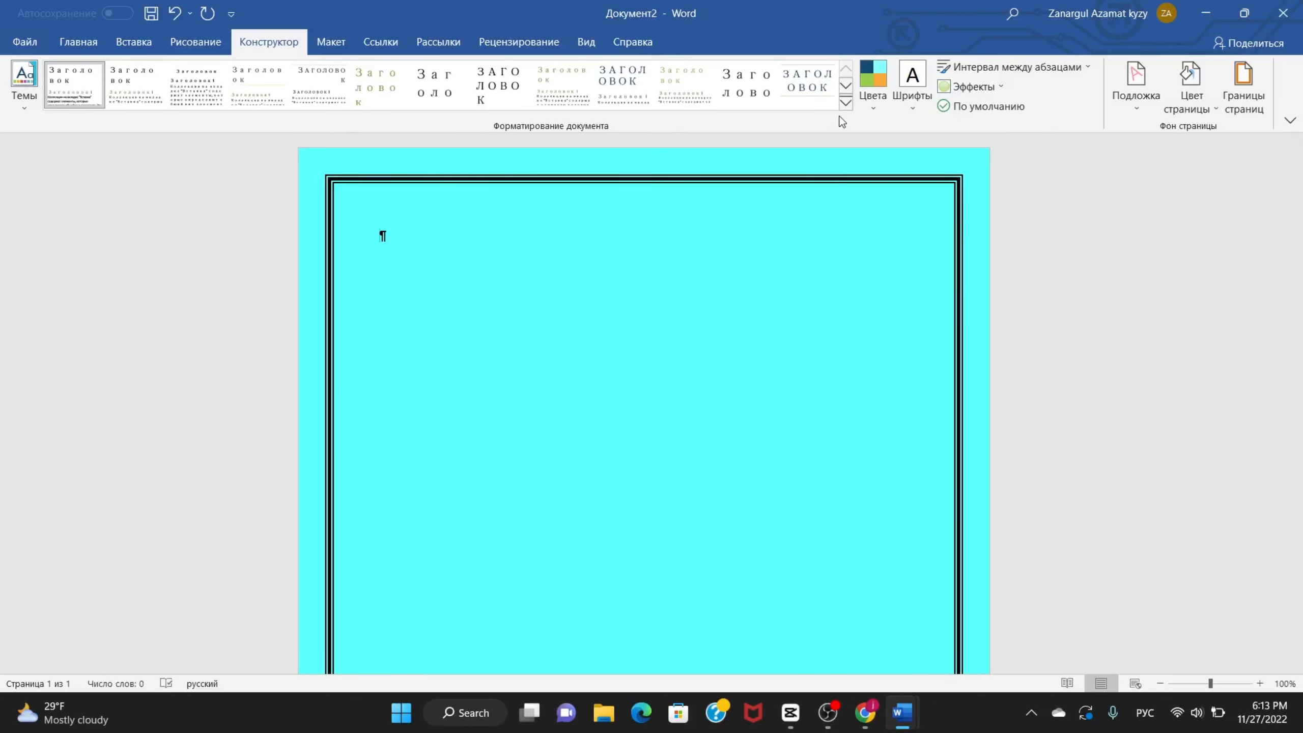
{"action": "left_click", "coordinate": [620, 100]}
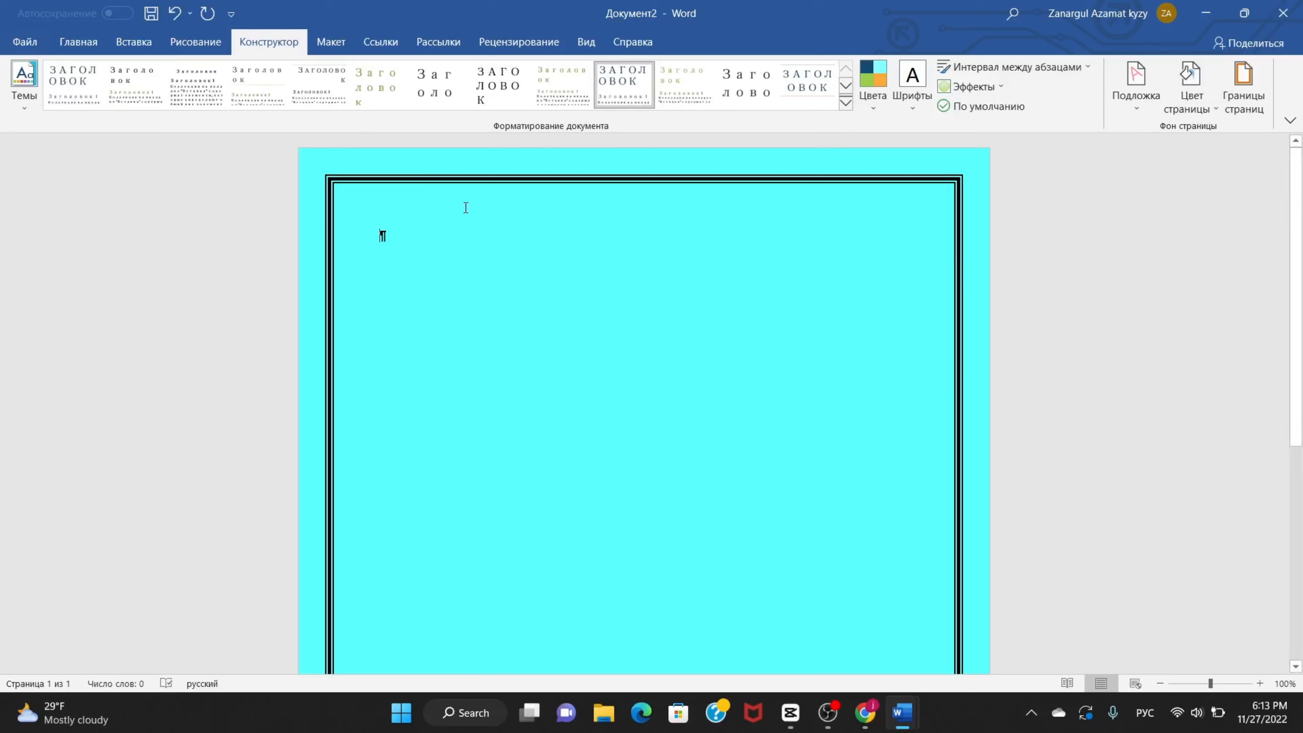
Enter the sample lines АОКПРУЛОРПОПМОЛПР, ПОИШАОИДАИОДЛ and АПОЖИДЛЖИЬАД as separate paragraphs
{"action": "type", "text": "АОКПРУЛОРПОПМОЛПР"}
{"action": "key", "text": "Return"}
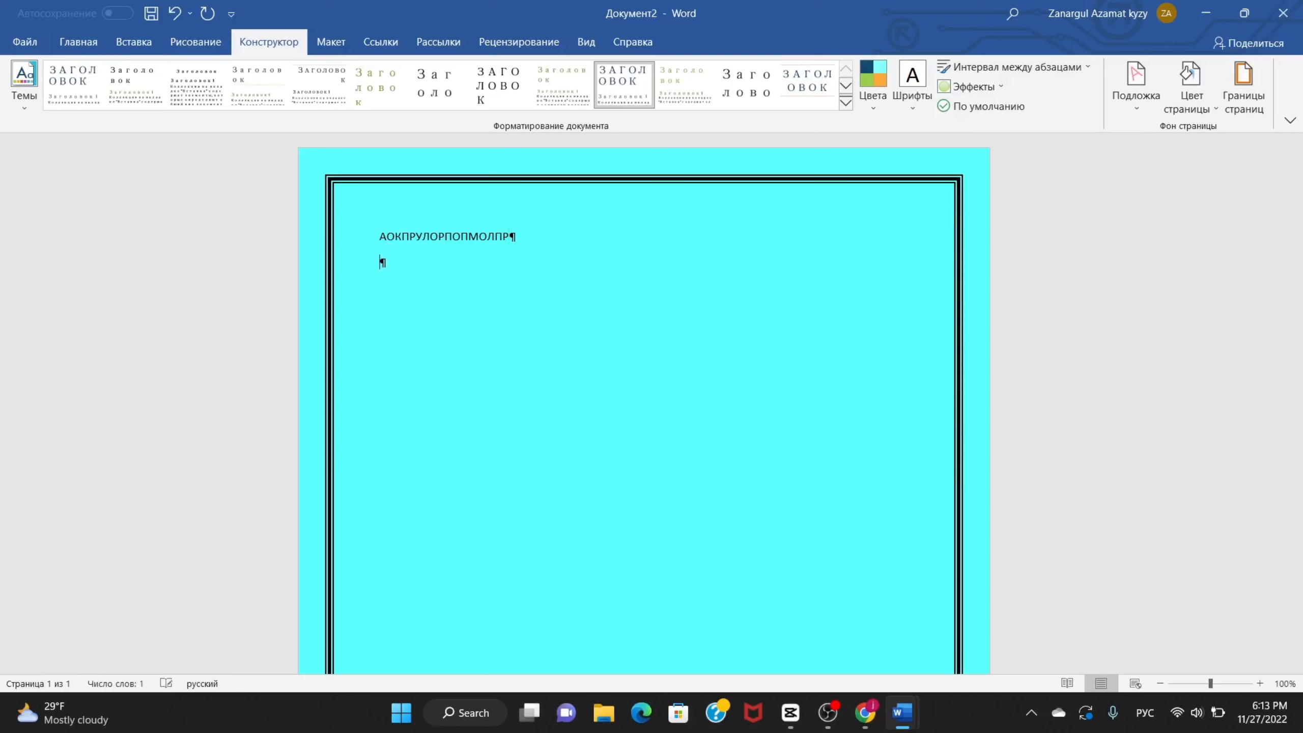
{"action": "type", "text": "ПОИШАОИДАИОДЛ"}
{"action": "key", "text": "Return"}
{"action": "type", "text": "АПОЖИДЛЖИЬАД"}
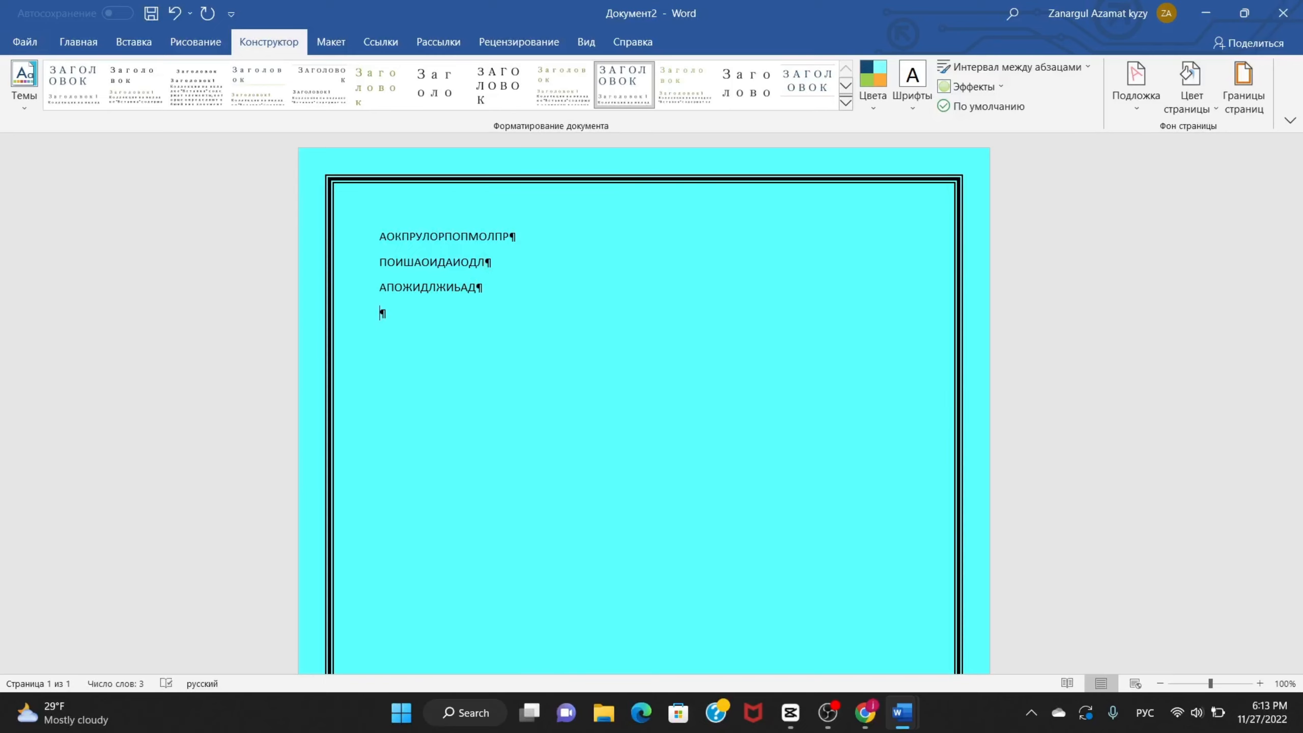
Switch to the document style set with right-aligned headings and add АПИПА as the fourth line
{"action": "left_click", "coordinate": [327, 94]}
{"action": "type", "text": "АПИПА"}
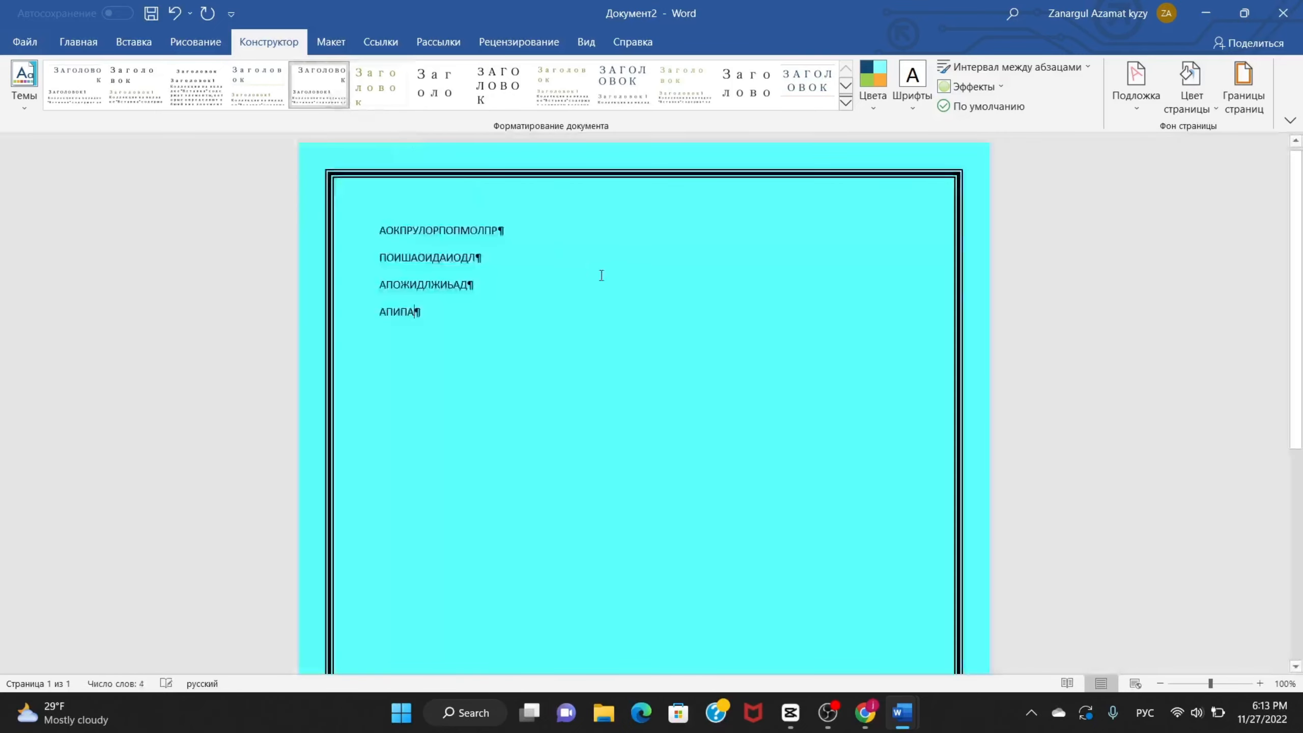
Look over the theme colour sets and apply the Office 2007 - 2010 theme fonts, Cambria headings with Calibri body
{"action": "left_click", "coordinate": [878, 112]}
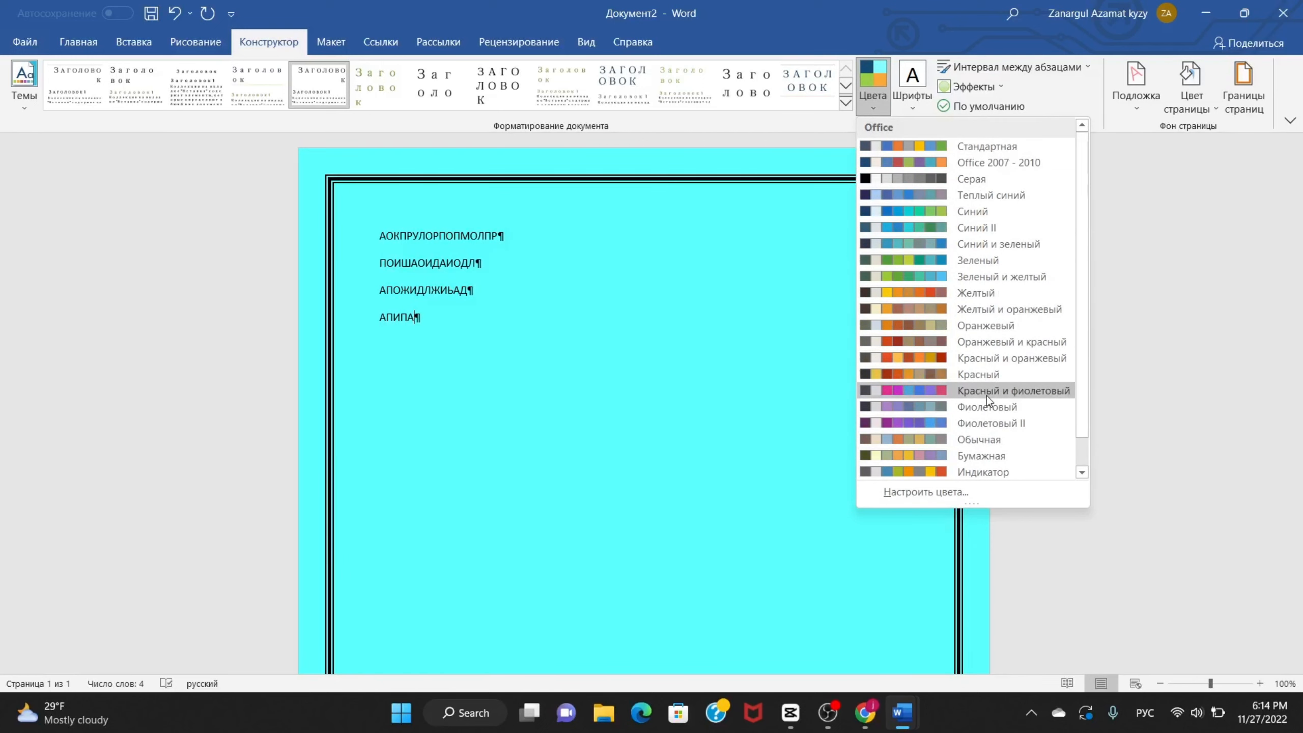
{"action": "left_click", "coordinate": [1185, 274]}
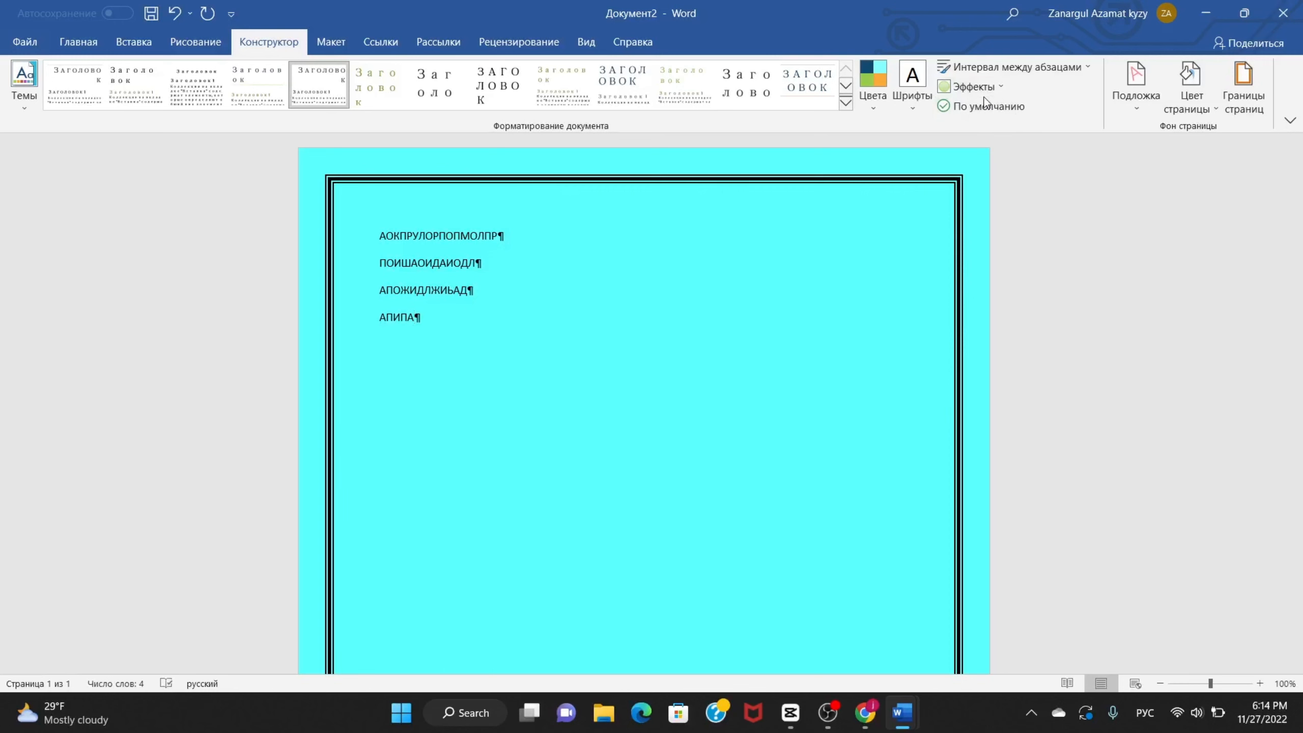
{"action": "left_click", "coordinate": [923, 110]}
{"action": "scroll", "coordinate": [987, 269], "scroll_direction": "down", "scroll_amount": 8}
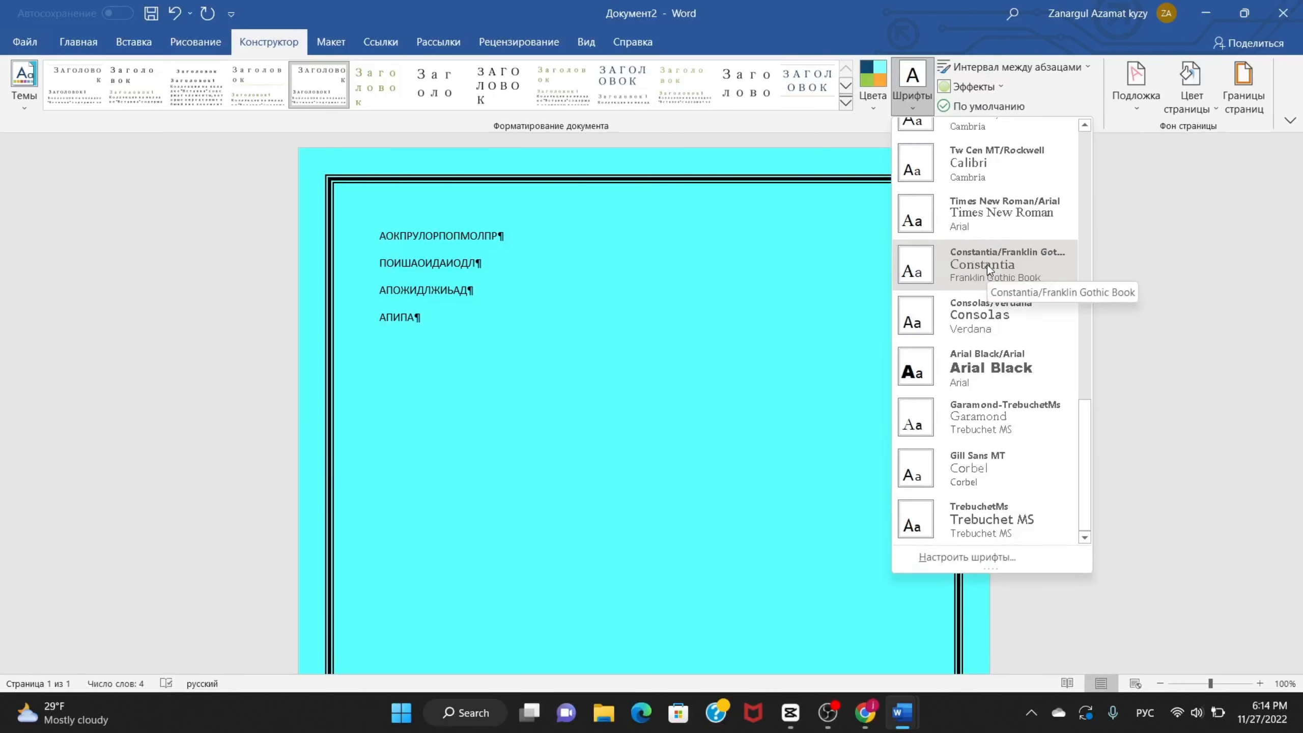
{"action": "scroll", "coordinate": [989, 268], "scroll_direction": "up", "scroll_amount": 8}
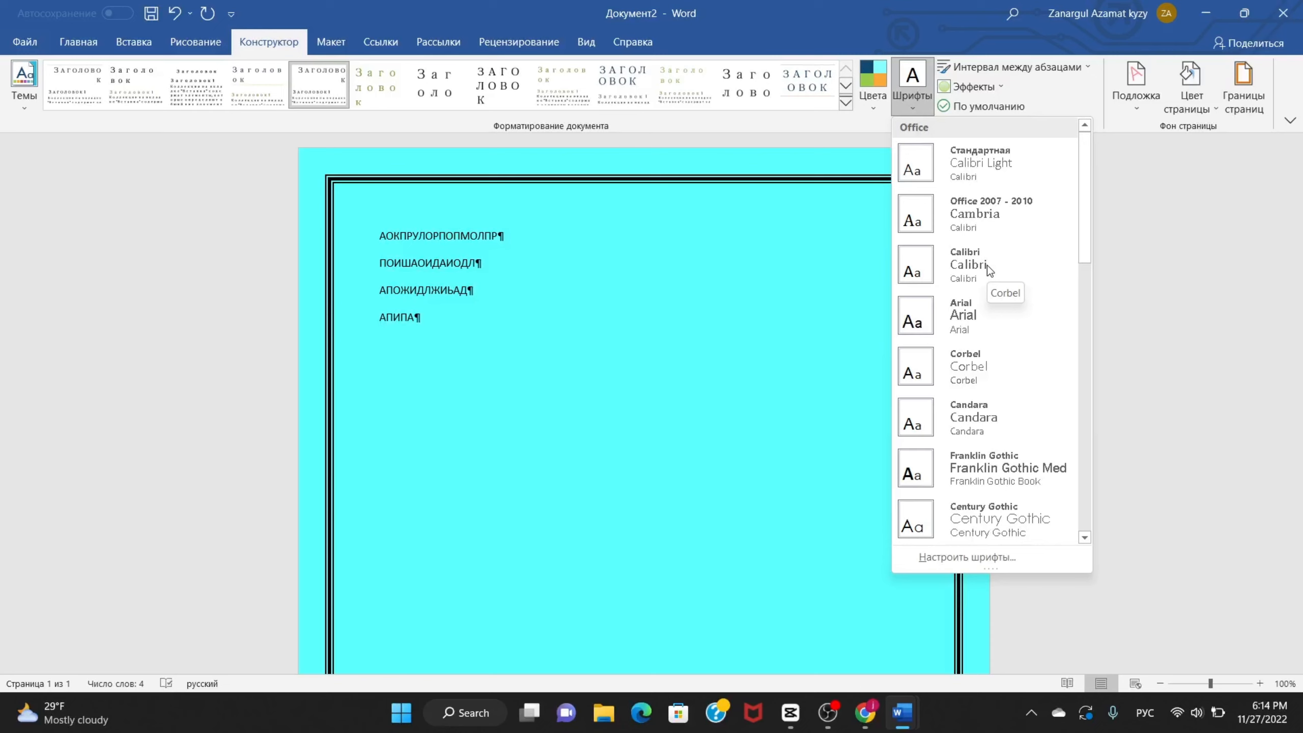
{"action": "left_click", "coordinate": [988, 210]}
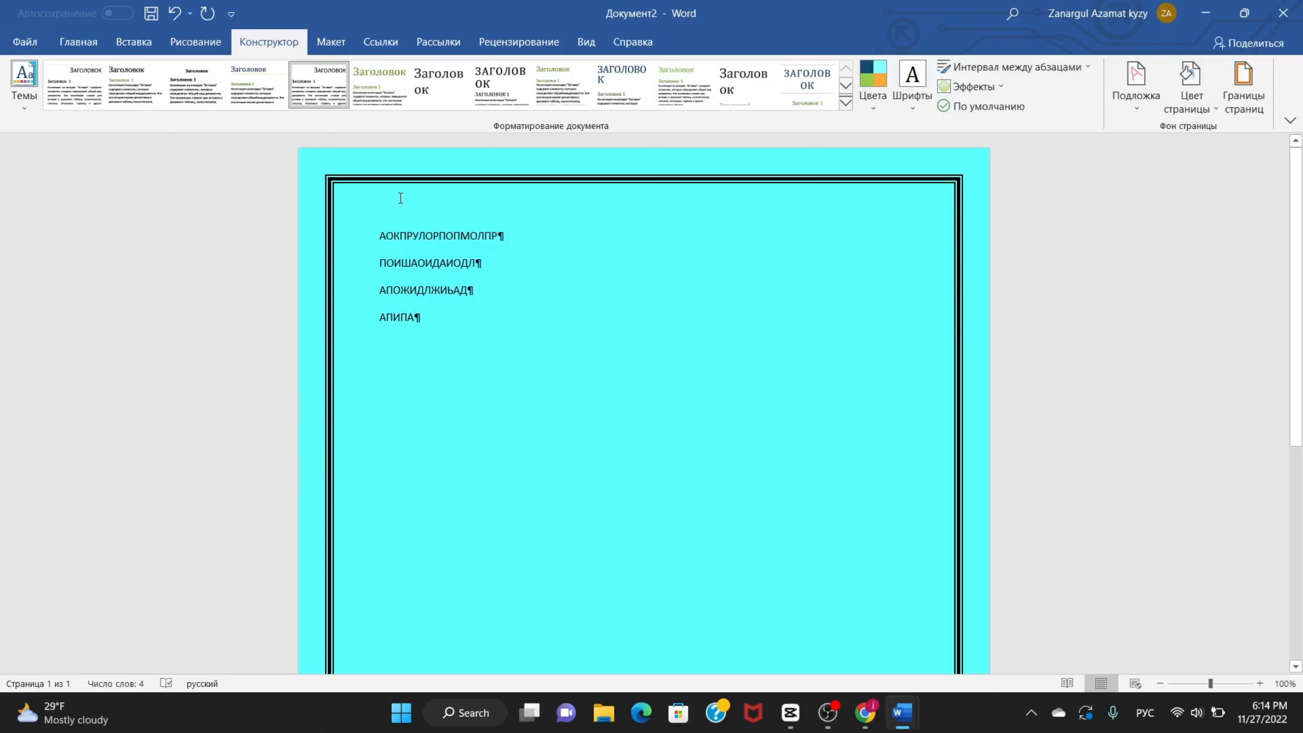
Delete all four sample text lines from the page
{"action": "left_click", "coordinate": [330, 44]}
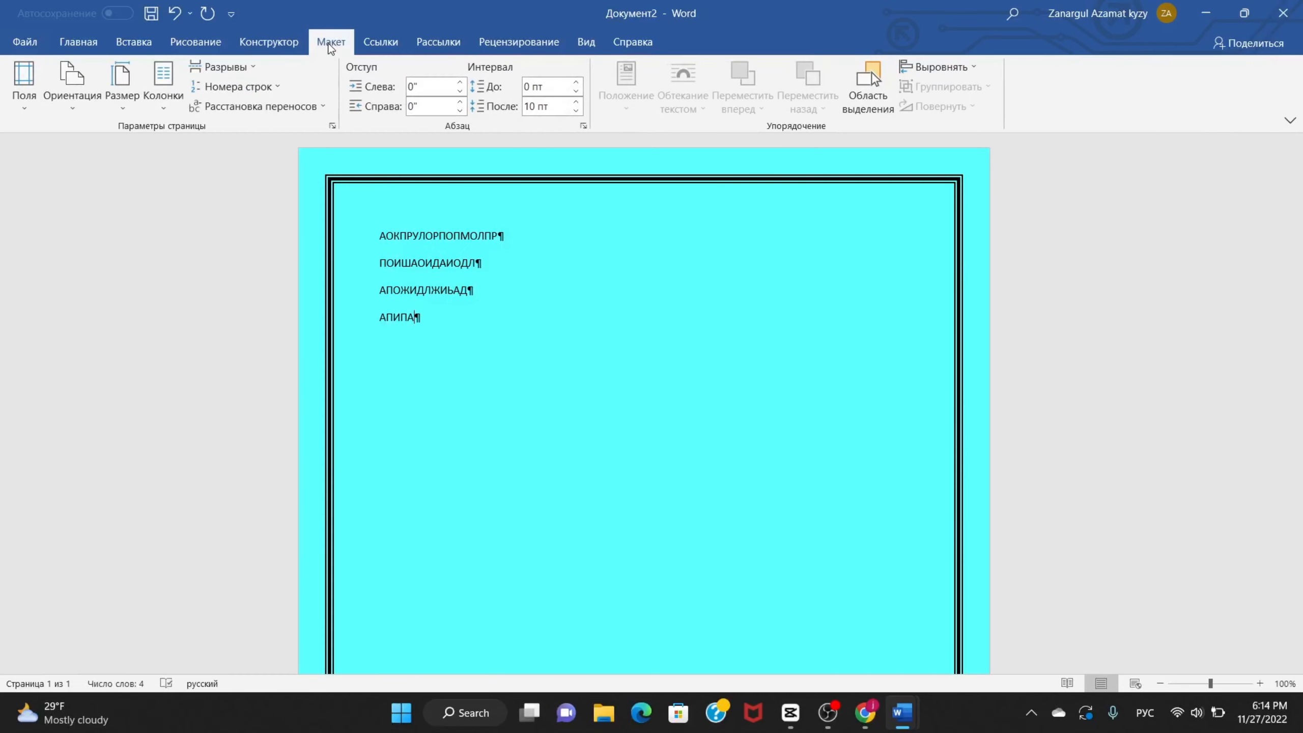
{"action": "scroll", "coordinate": [492, 361], "scroll_direction": "down", "scroll_amount": 8}
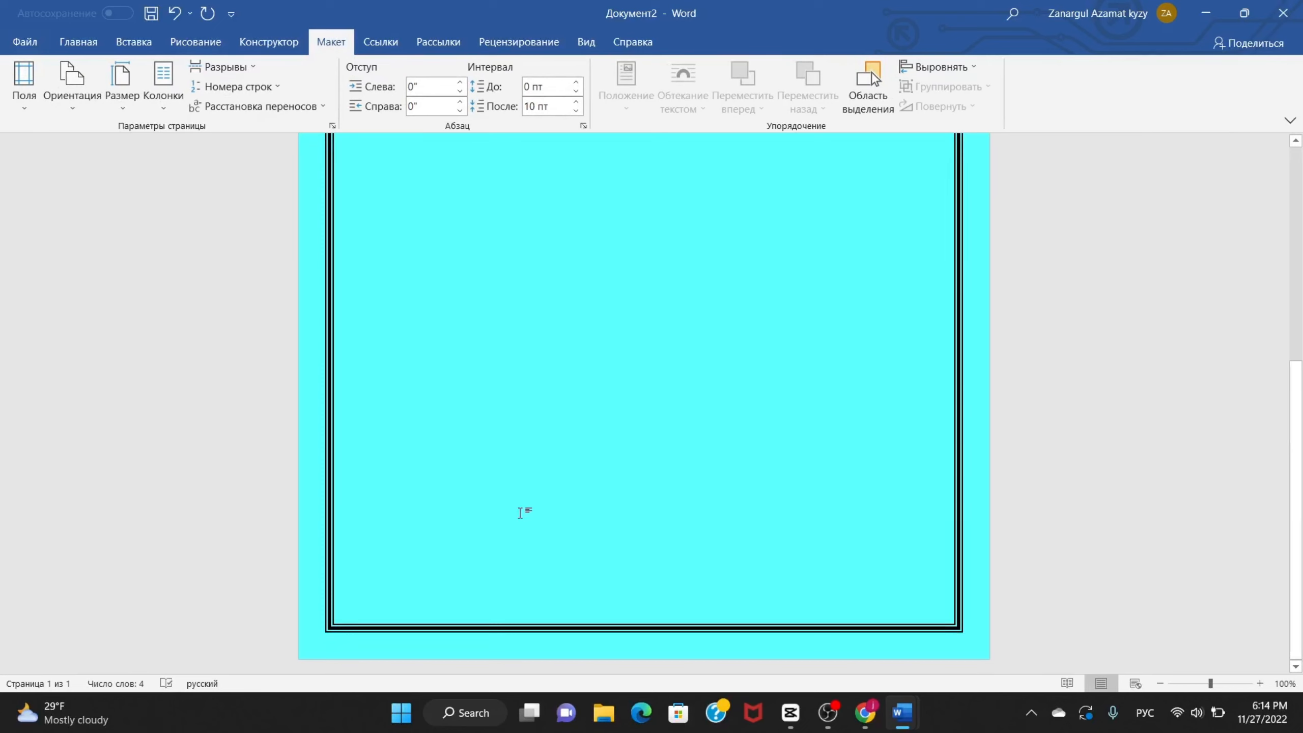
{"action": "scroll", "coordinate": [521, 512], "scroll_direction": "up", "scroll_amount": 5}
{"action": "scroll", "coordinate": [508, 472], "scroll_direction": "down", "scroll_amount": 3}
{"action": "scroll", "coordinate": [491, 361], "scroll_direction": "up", "scroll_amount": 6}
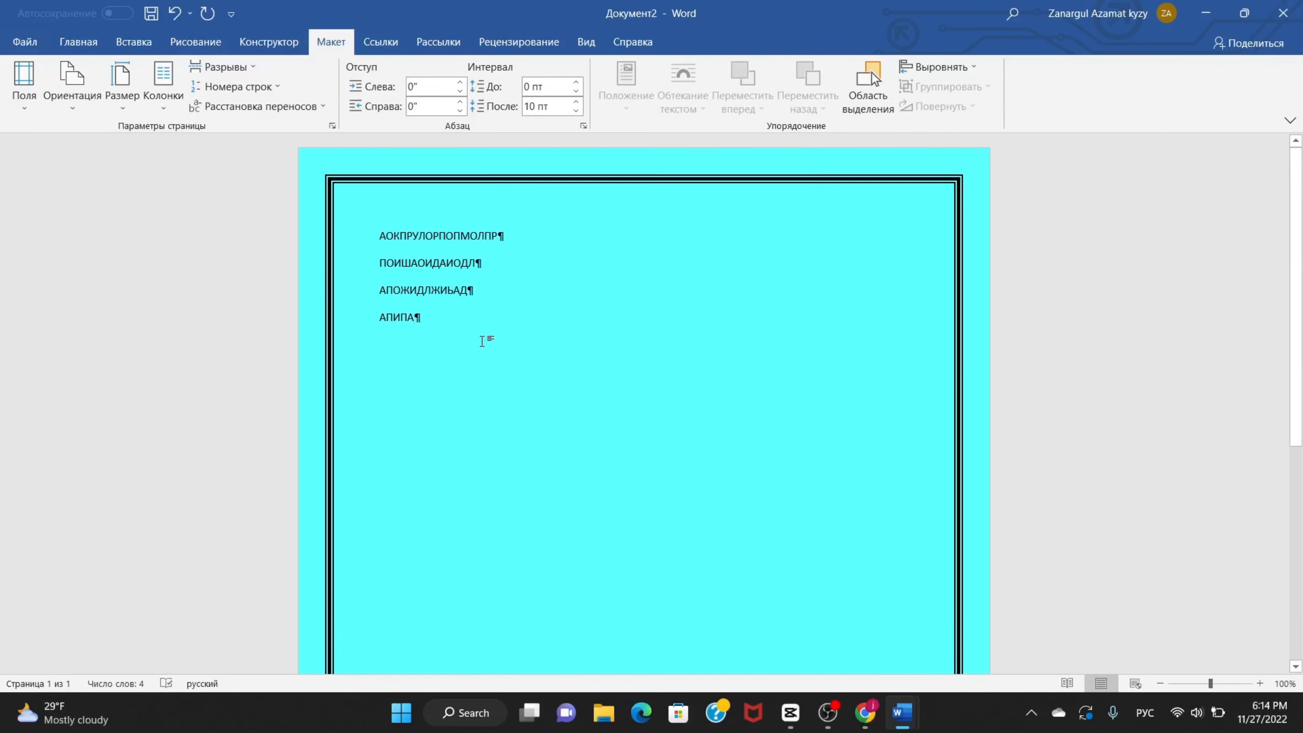
{"action": "triple_click", "coordinate": [334, 237]}
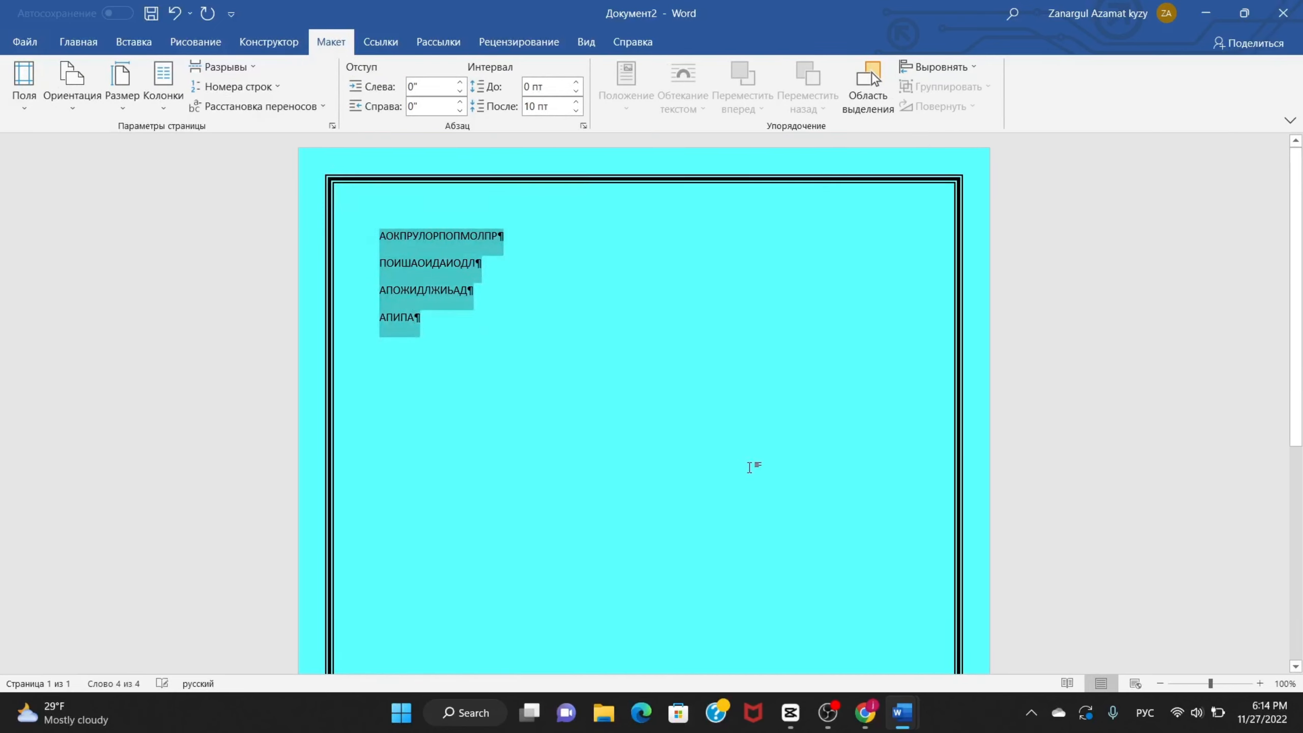
{"action": "key", "text": "BackSpace"}
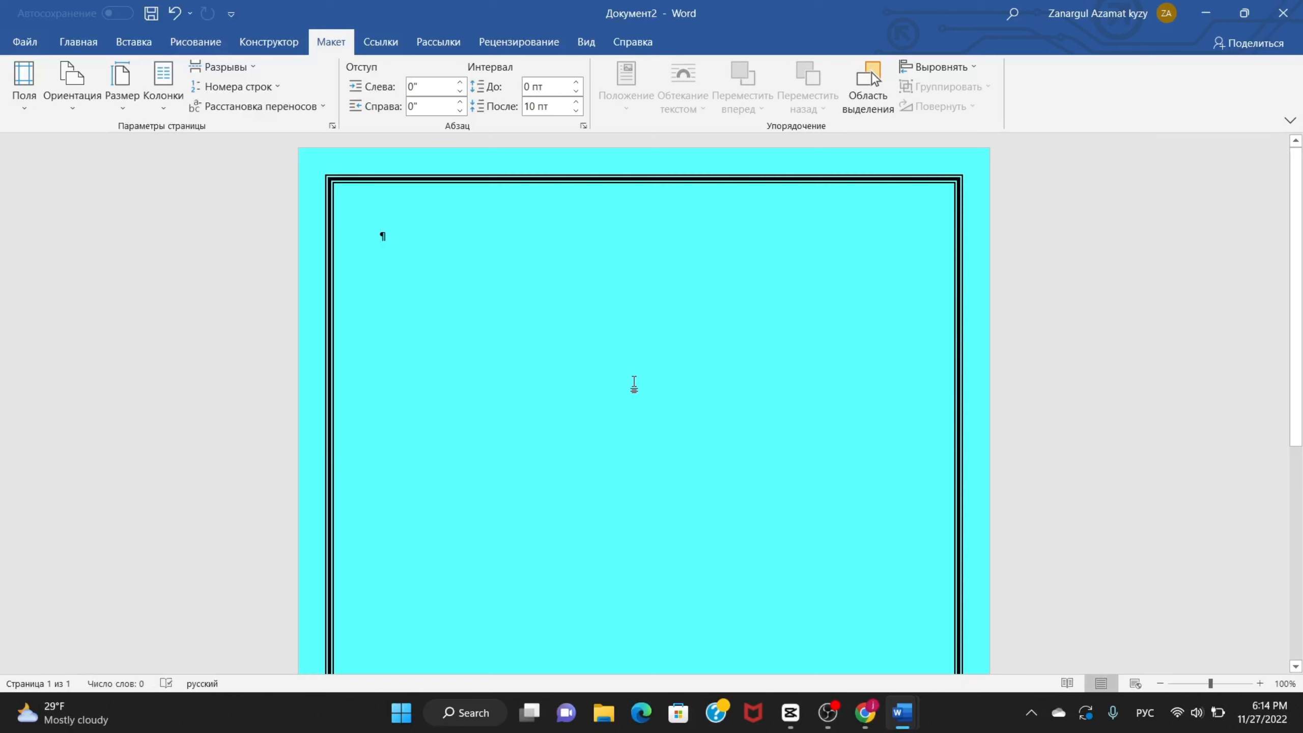
Apply the narrow margin preset (Узкие), with 0.5" on every side of the page
{"action": "left_click", "coordinate": [25, 113]}
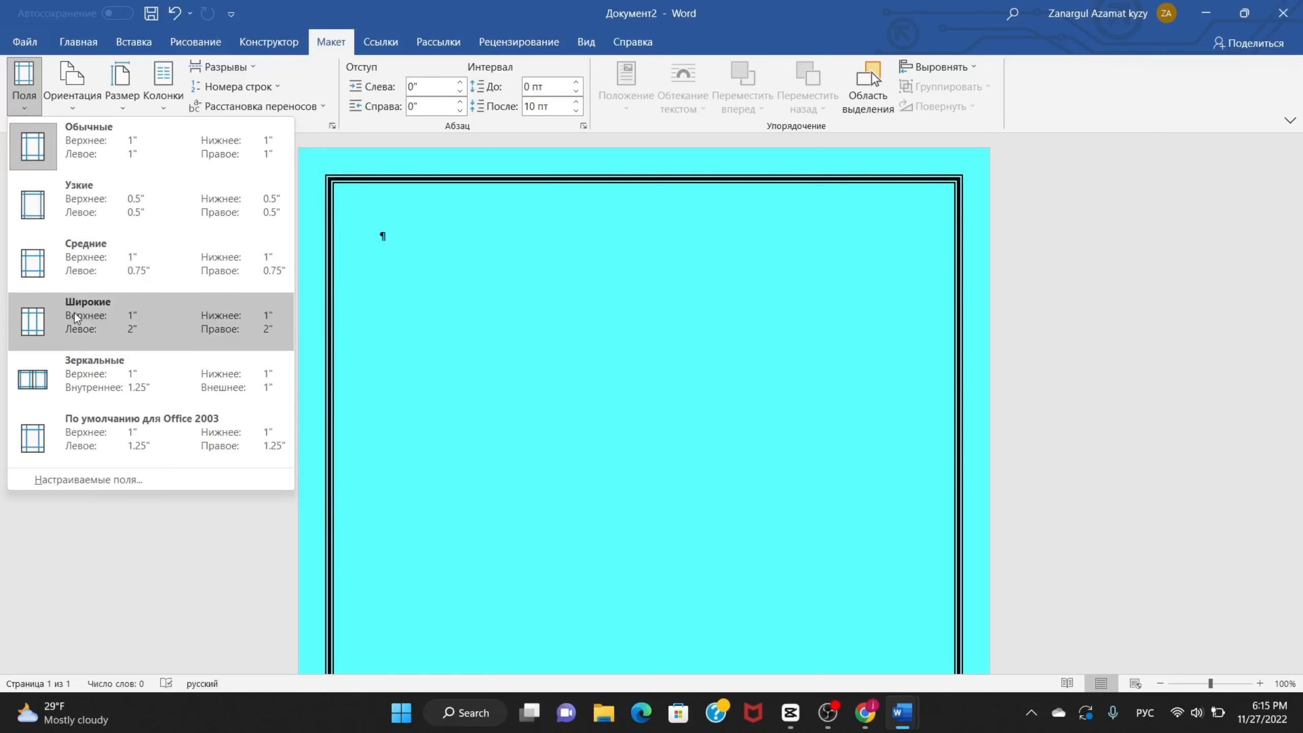
{"action": "left_click", "coordinate": [88, 210]}
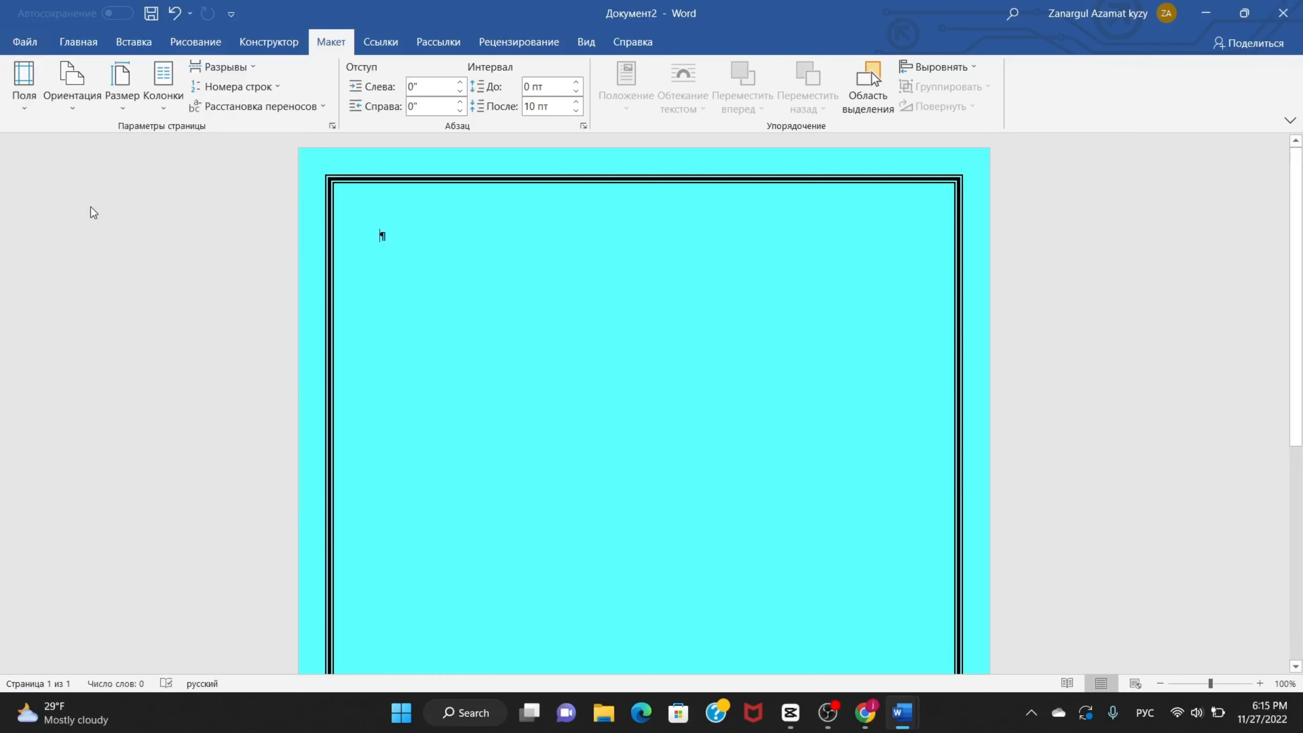
Switch the page to landscape orientation and return it to portrait
{"action": "left_click", "coordinate": [85, 116]}
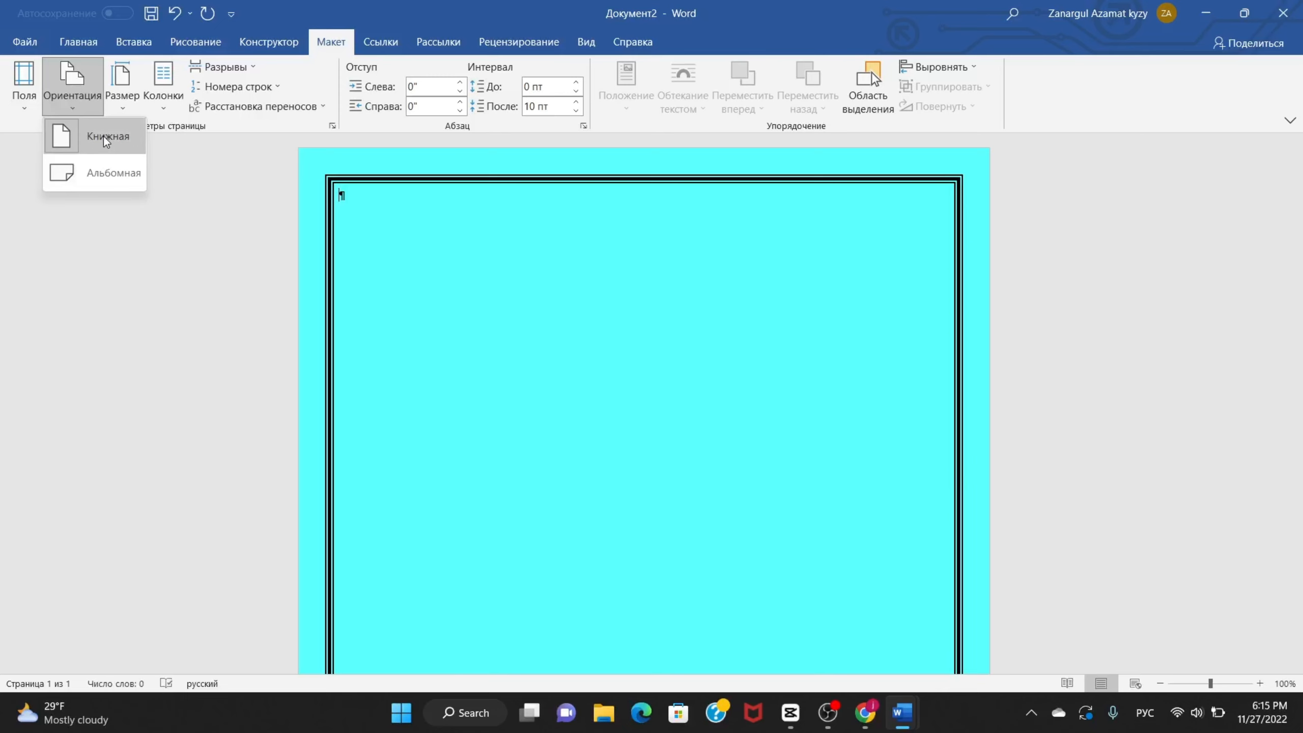
{"action": "left_click", "coordinate": [118, 173]}
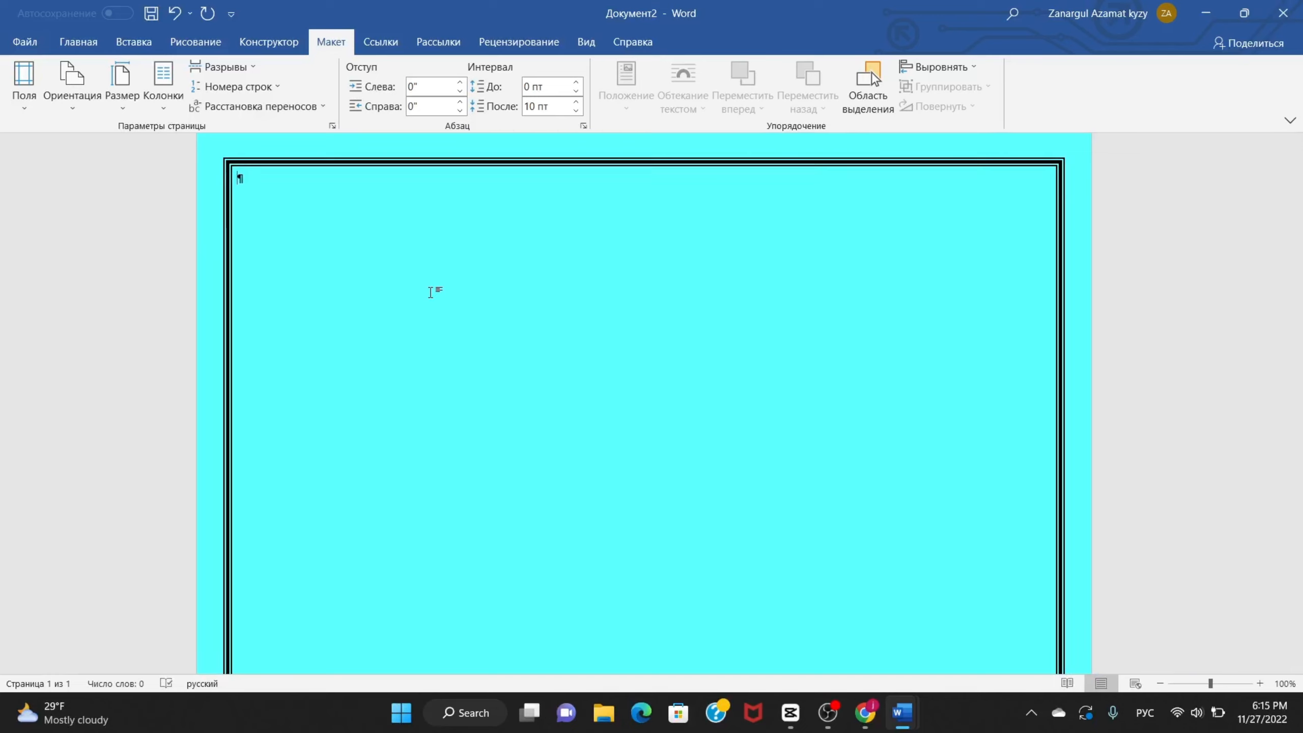
{"action": "scroll", "coordinate": [434, 288], "scroll_direction": "up", "scroll_amount": 1}
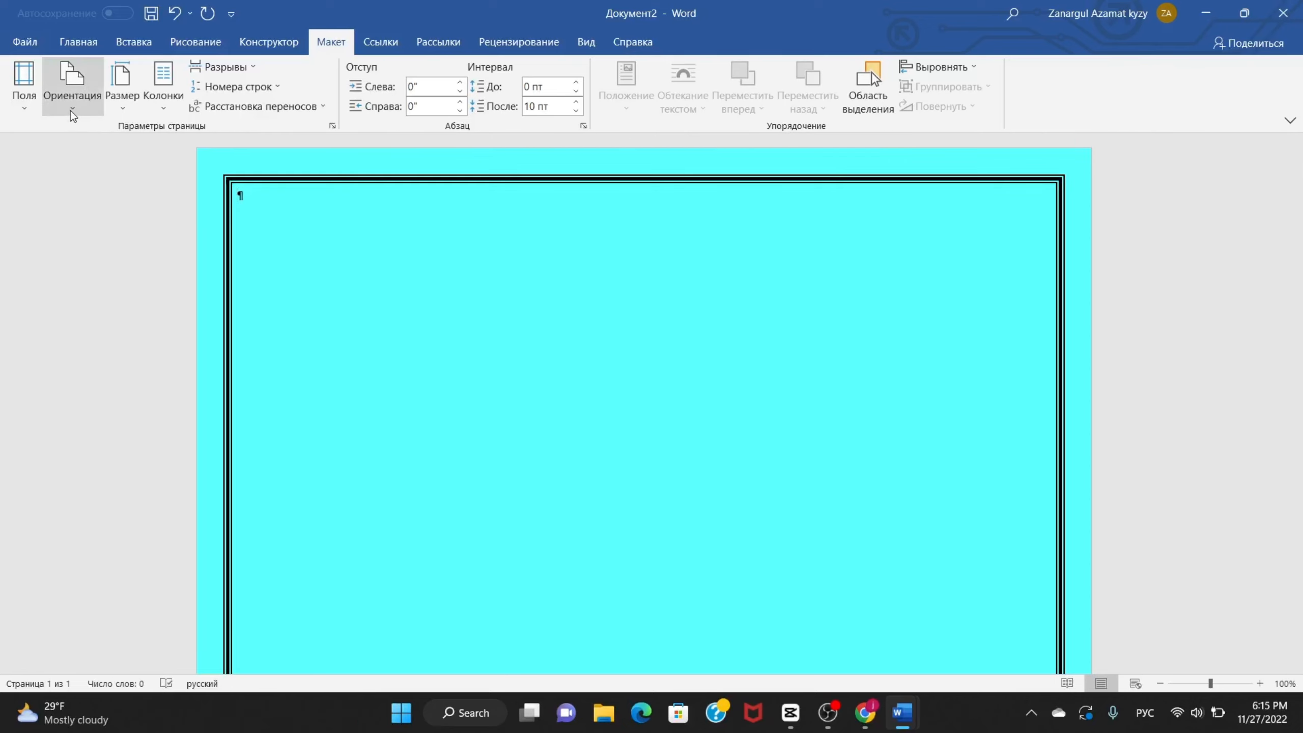
{"action": "left_click", "coordinate": [72, 93]}
{"action": "left_click", "coordinate": [105, 138]}
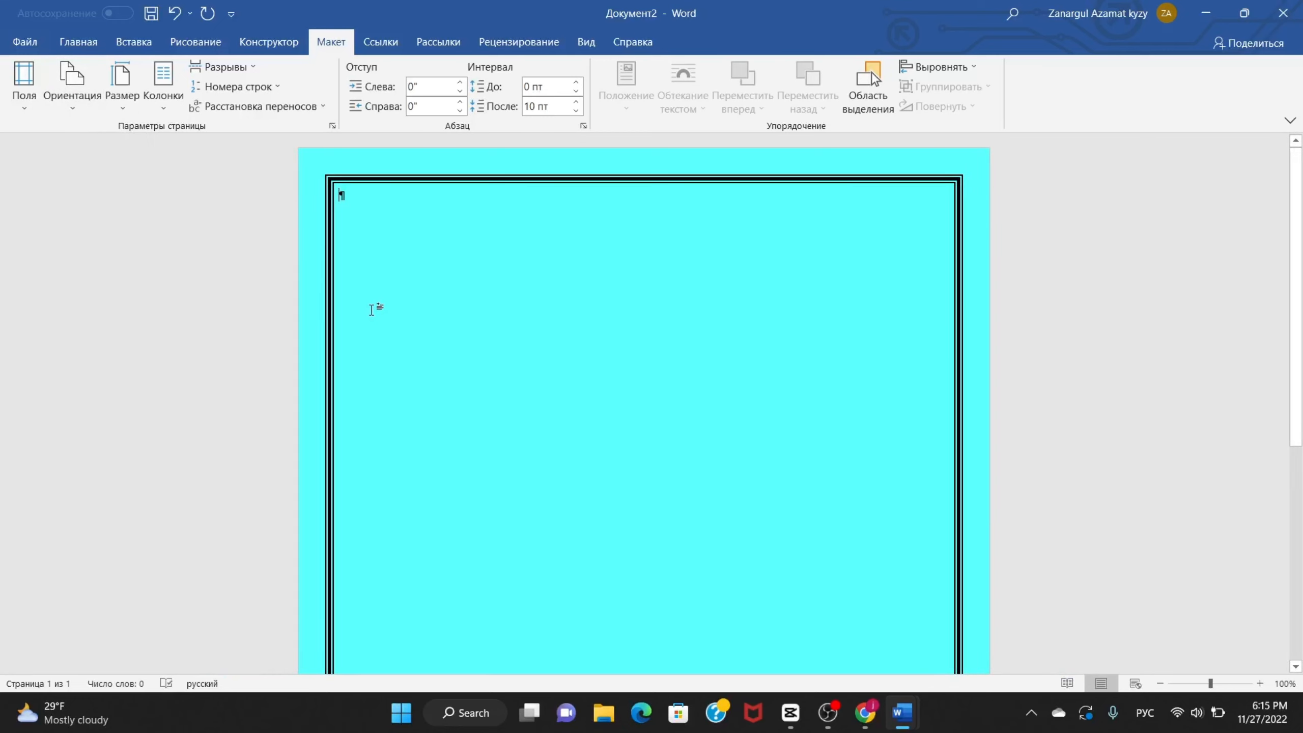
Look through the available paper sizes, column layouts, and page and section breaks
{"action": "left_click", "coordinate": [121, 85]}
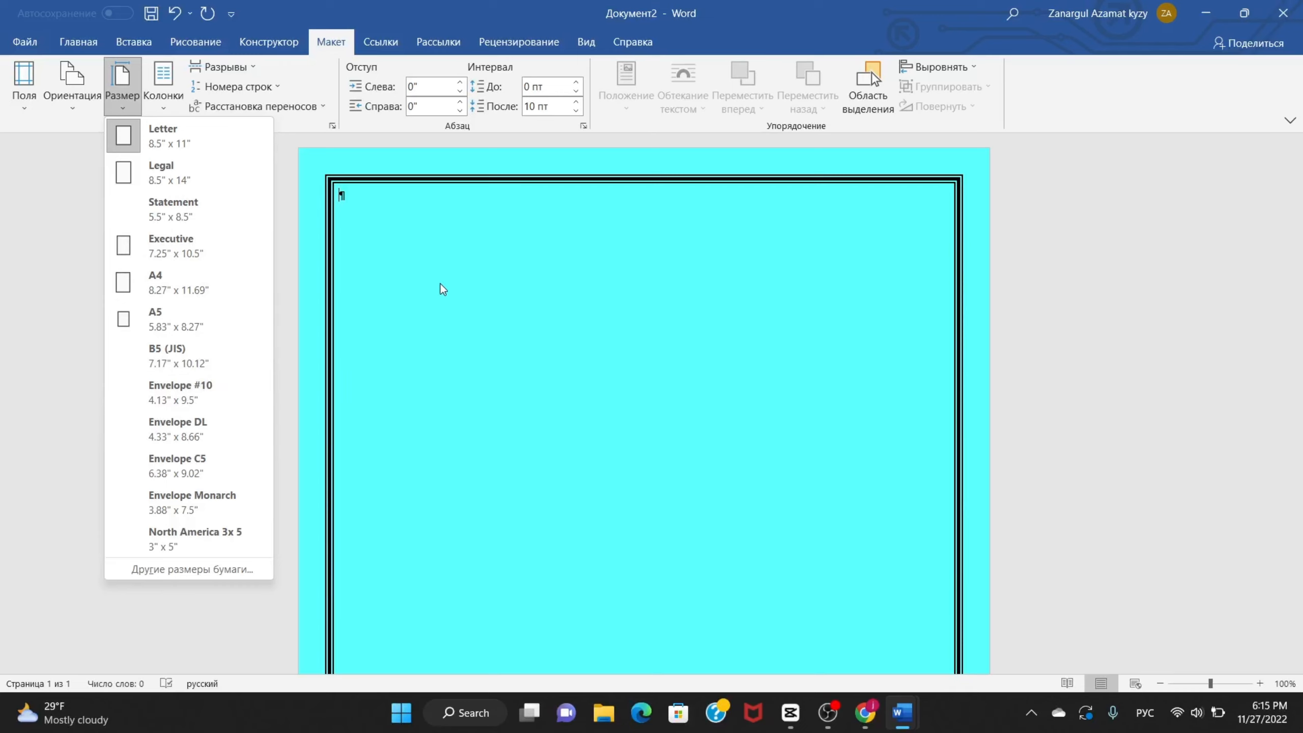
{"action": "left_click", "coordinate": [483, 271]}
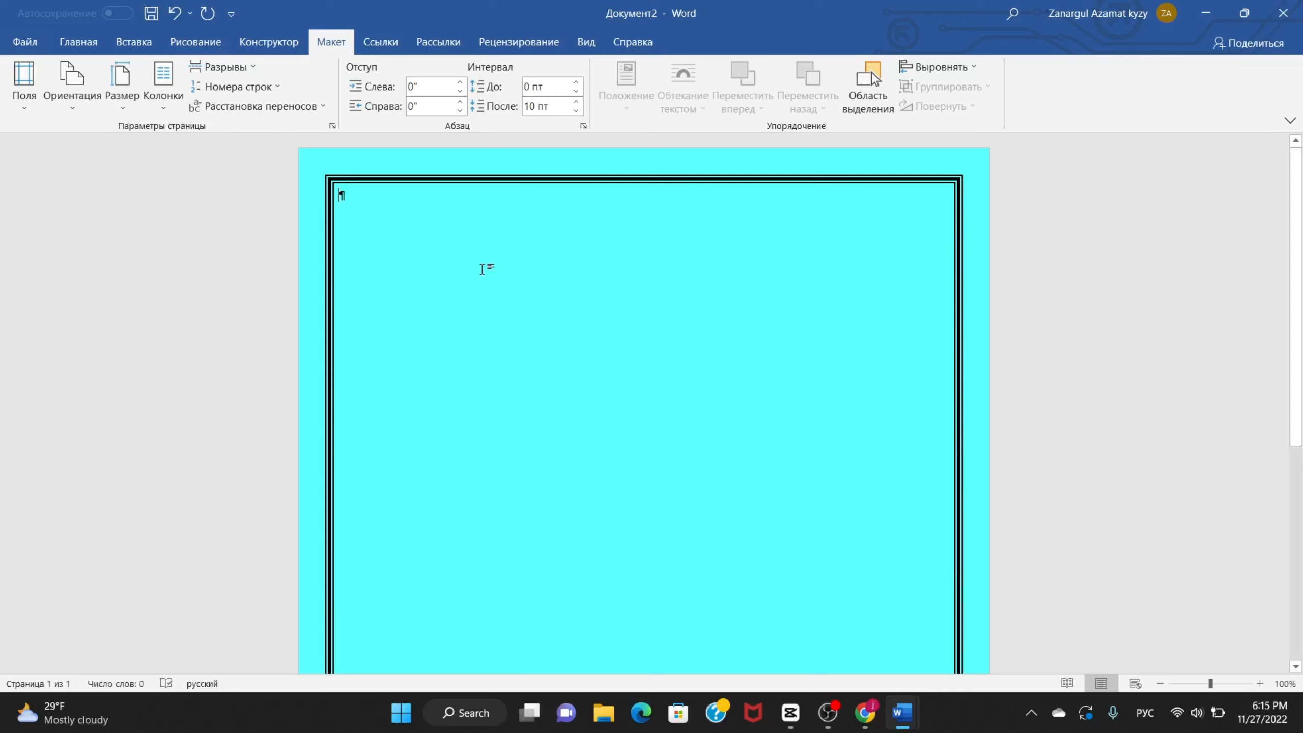
{"action": "left_click", "coordinate": [173, 109]}
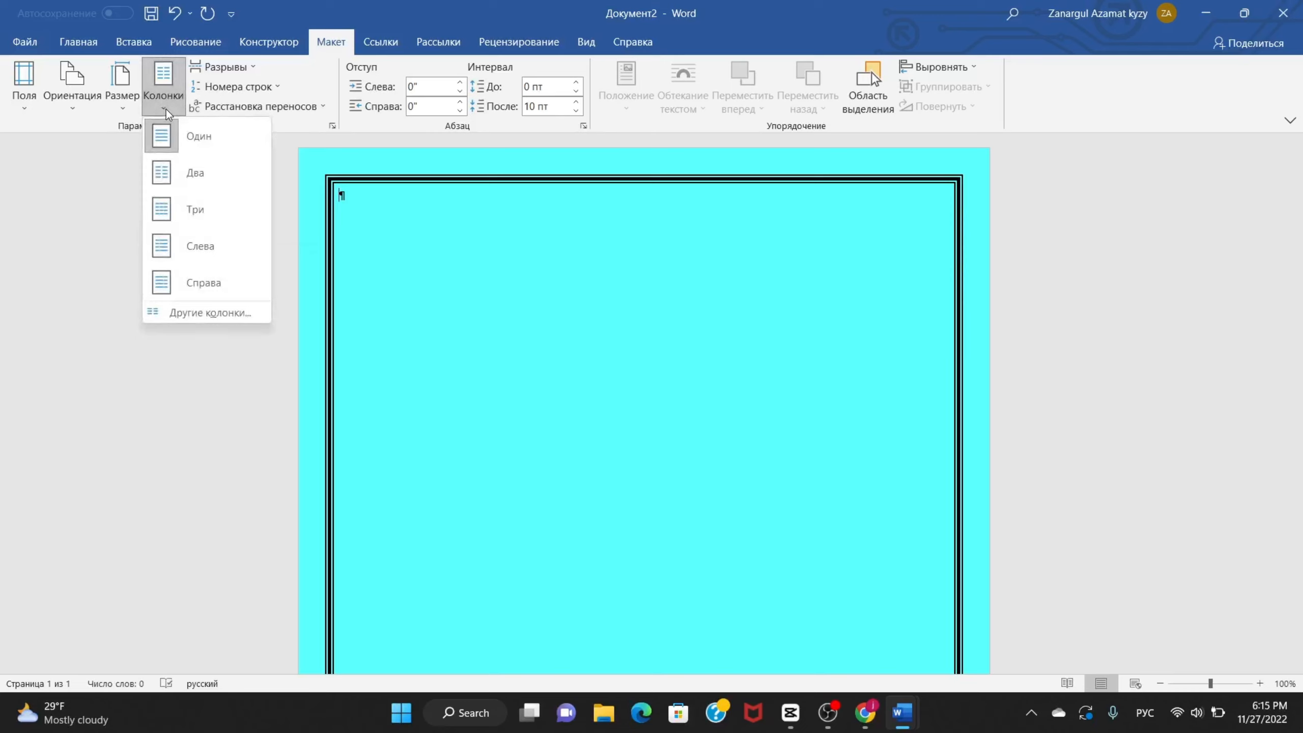
{"action": "left_click", "coordinate": [428, 235]}
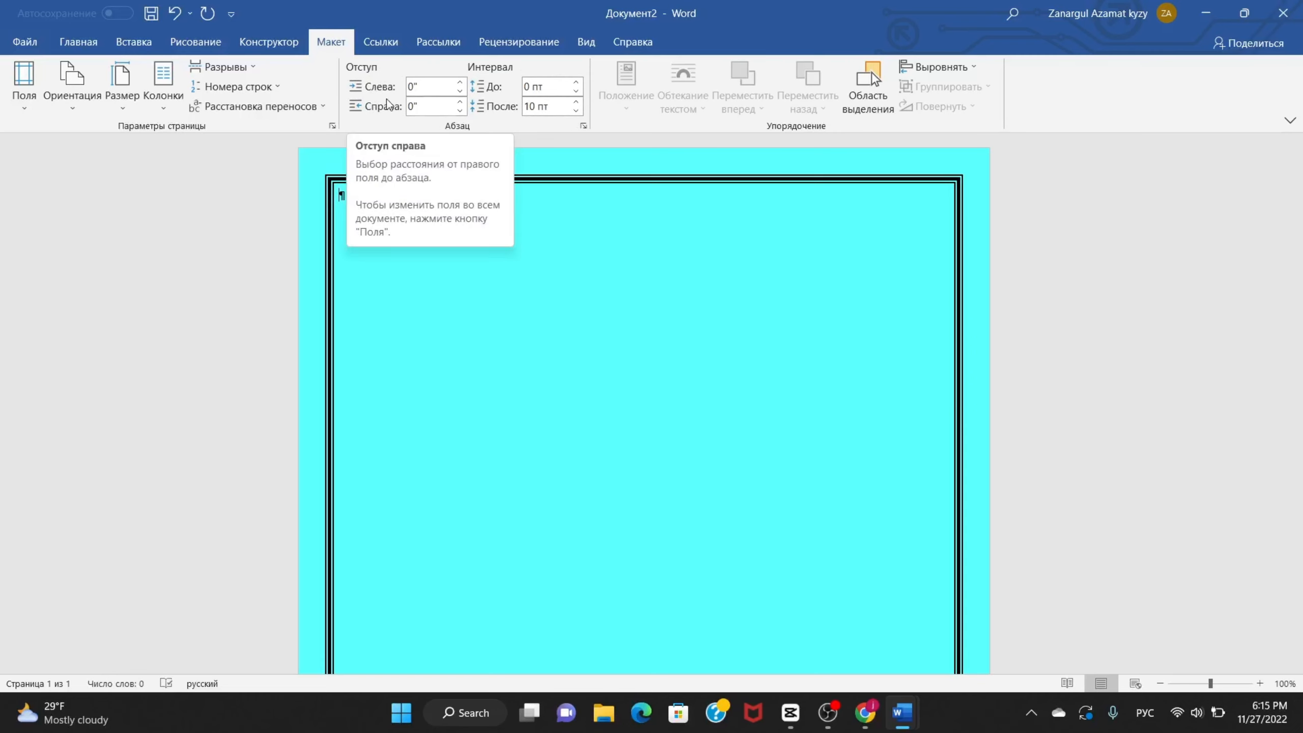
{"action": "left_click", "coordinate": [245, 66]}
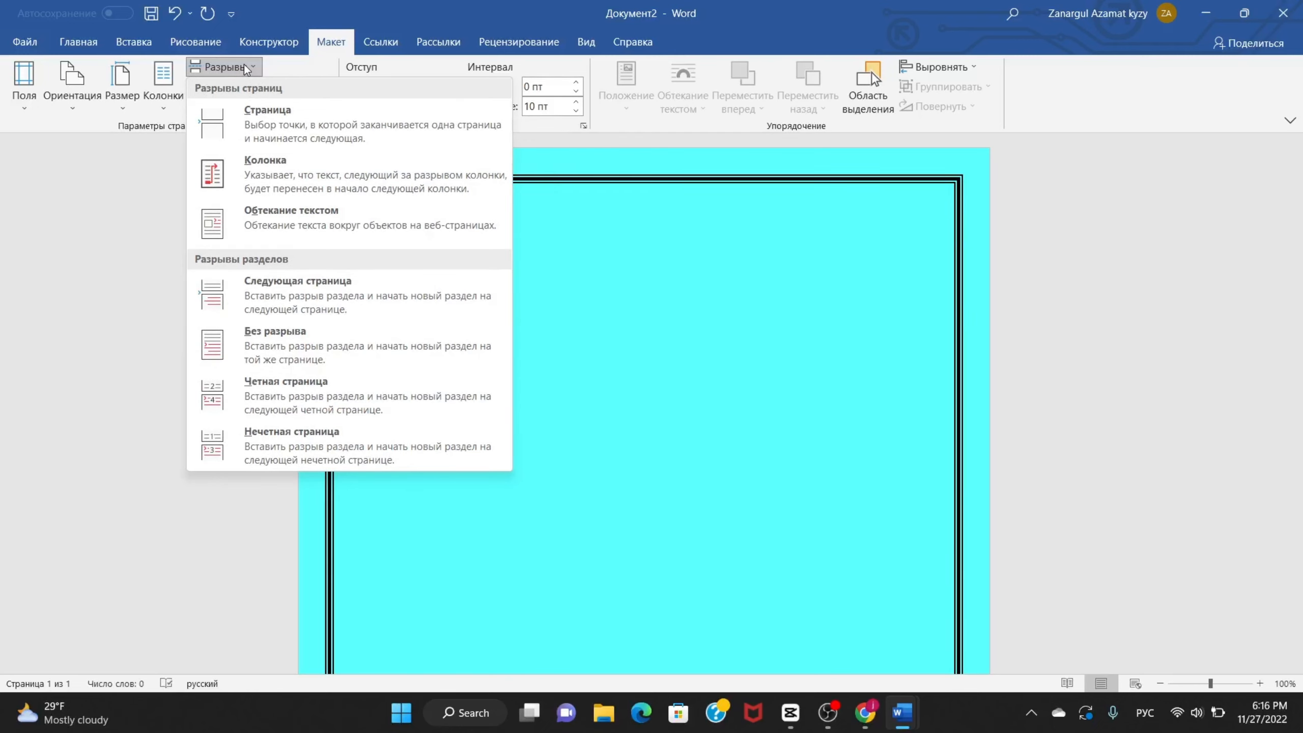
{"action": "left_click", "coordinate": [244, 66]}
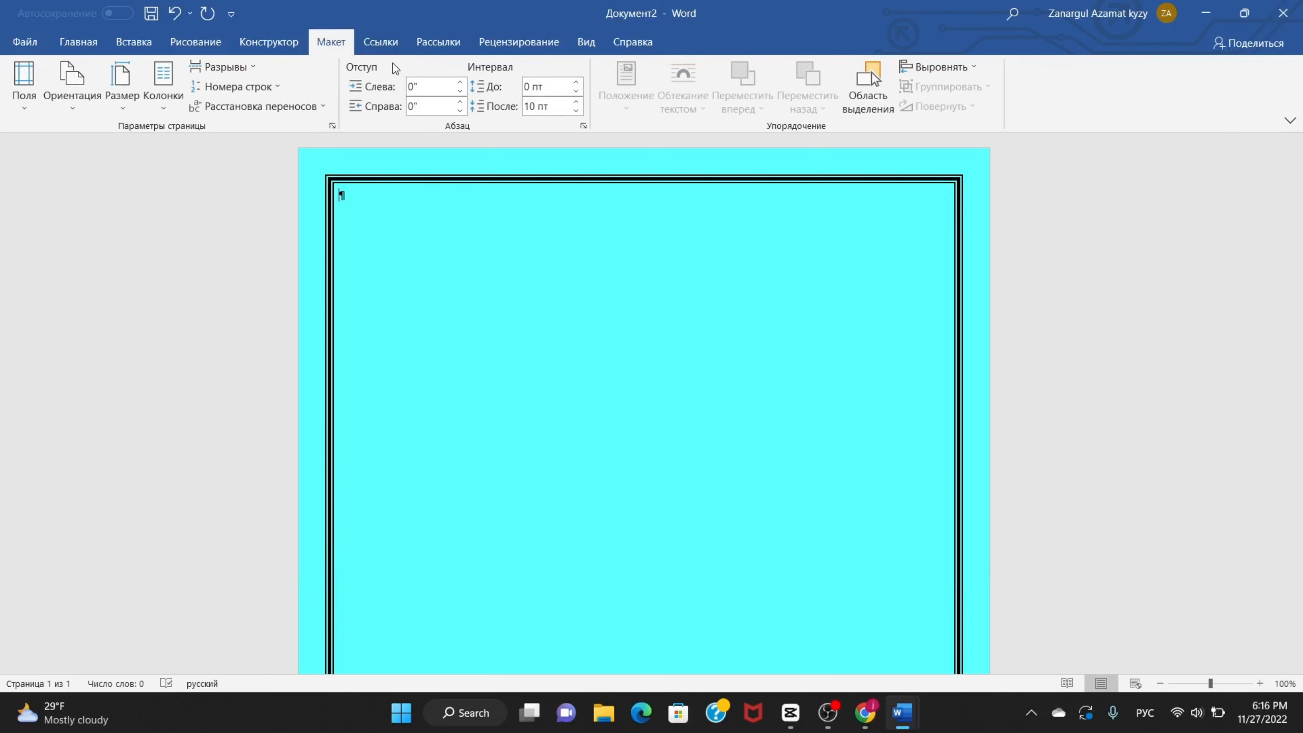
Insert the built-in Bibliography block at the start of the empty page
{"action": "left_click", "coordinate": [385, 44]}
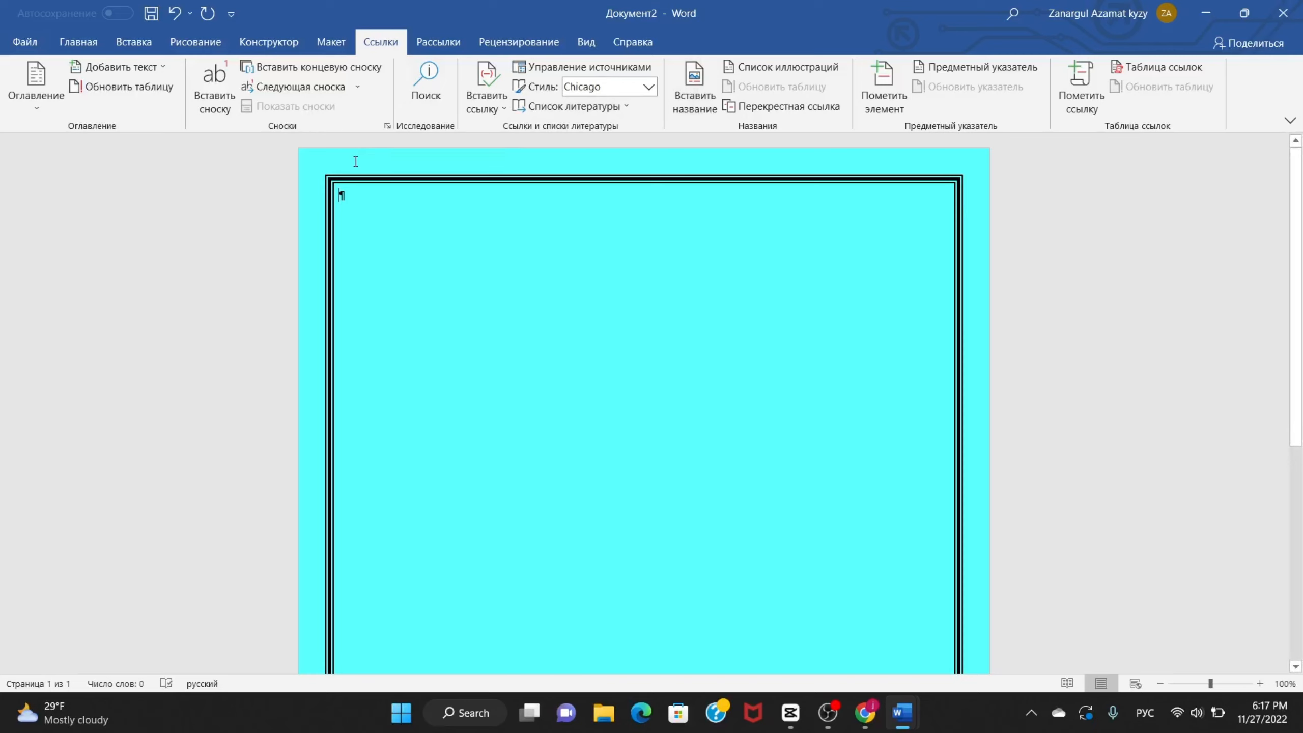
{"action": "left_click", "coordinate": [600, 107]}
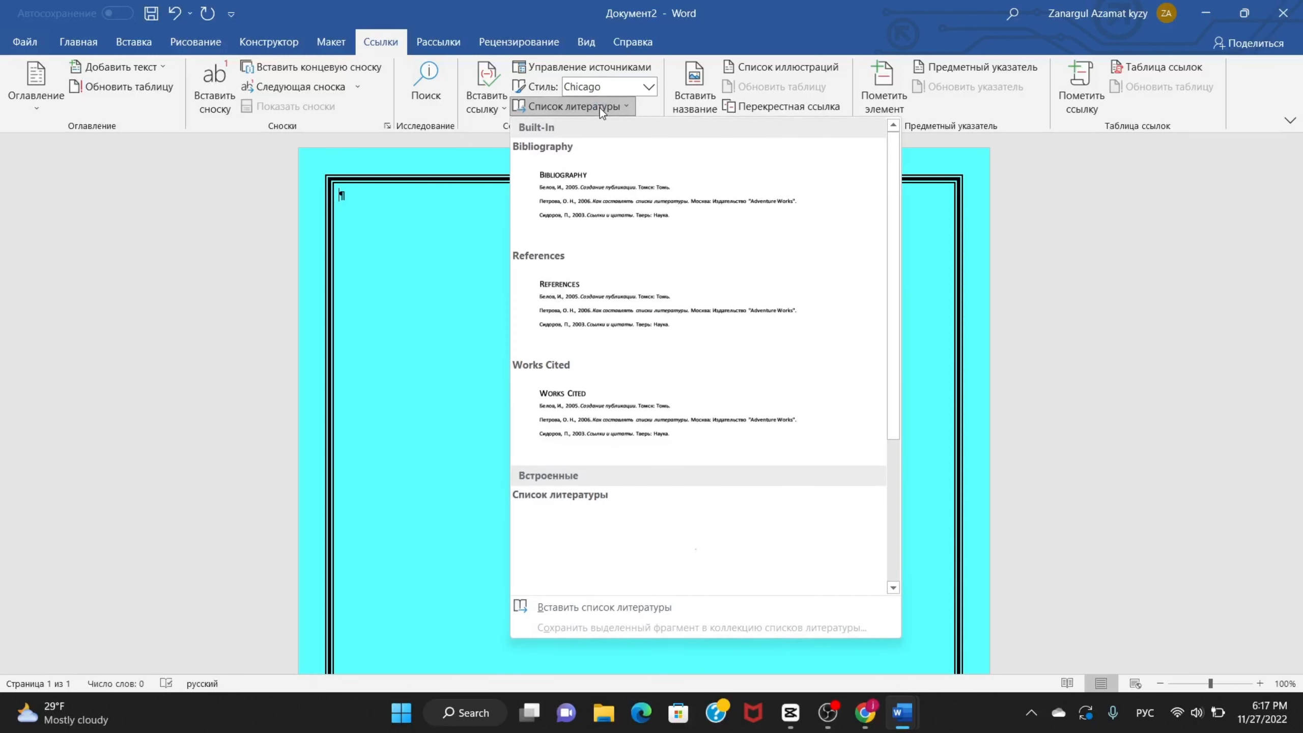
{"action": "left_click", "coordinate": [567, 210]}
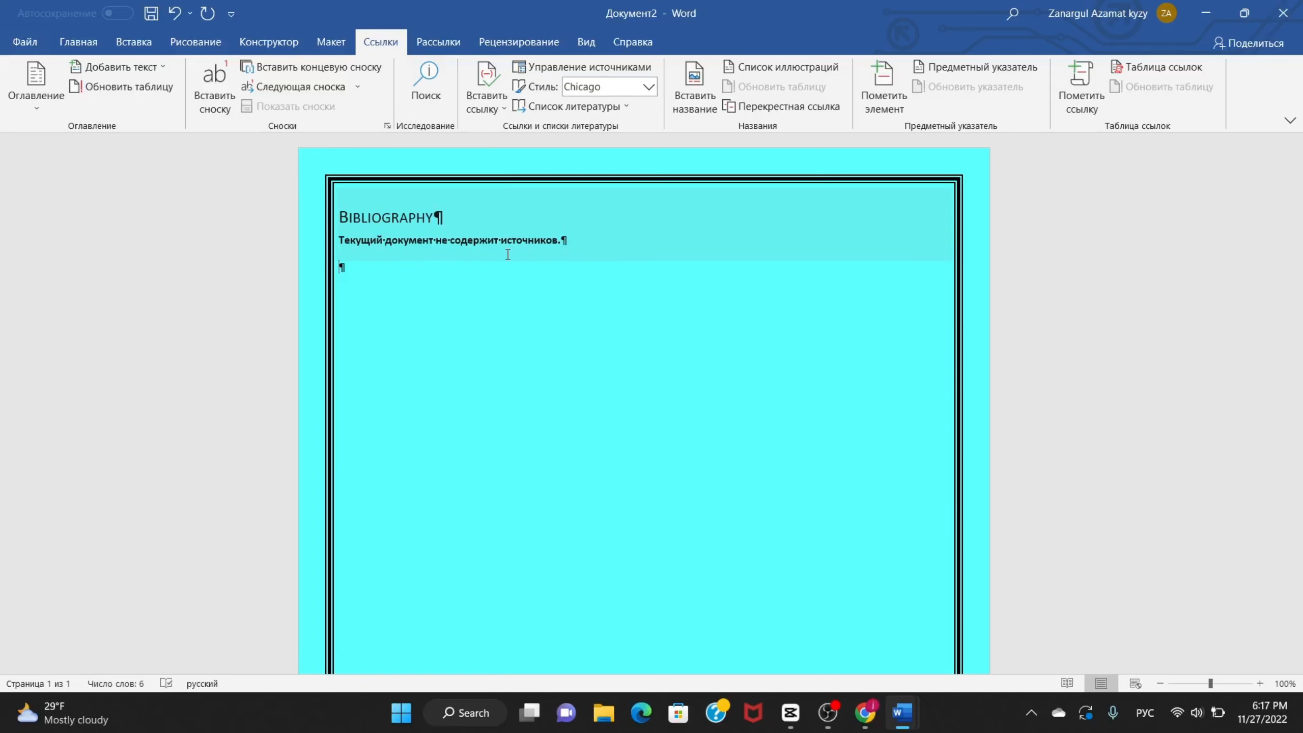
Replace the bibliography's placeholder line with КАУА, and overwrite the whole block, including its heading, with АУА
{"action": "left_click_drag", "start_coordinate": [591, 252], "coordinate": [332, 253]}
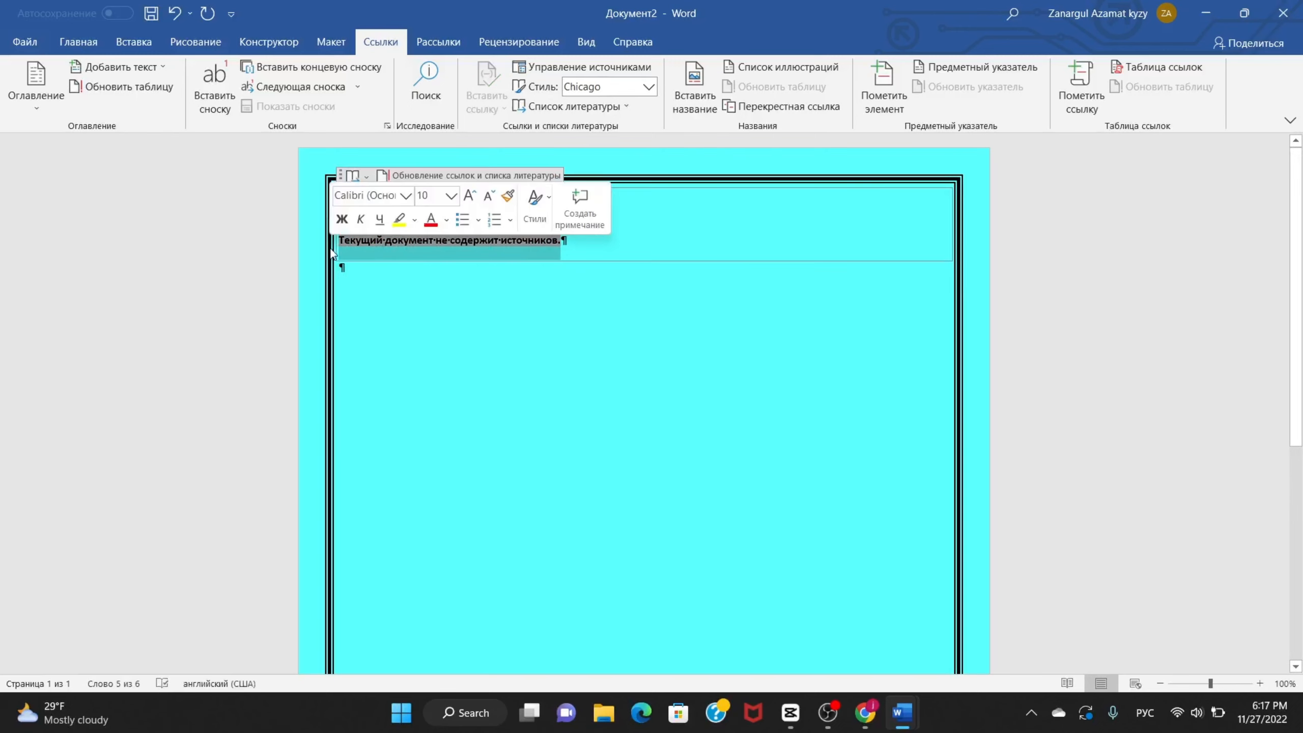
{"action": "type", "text": "ываыва"}
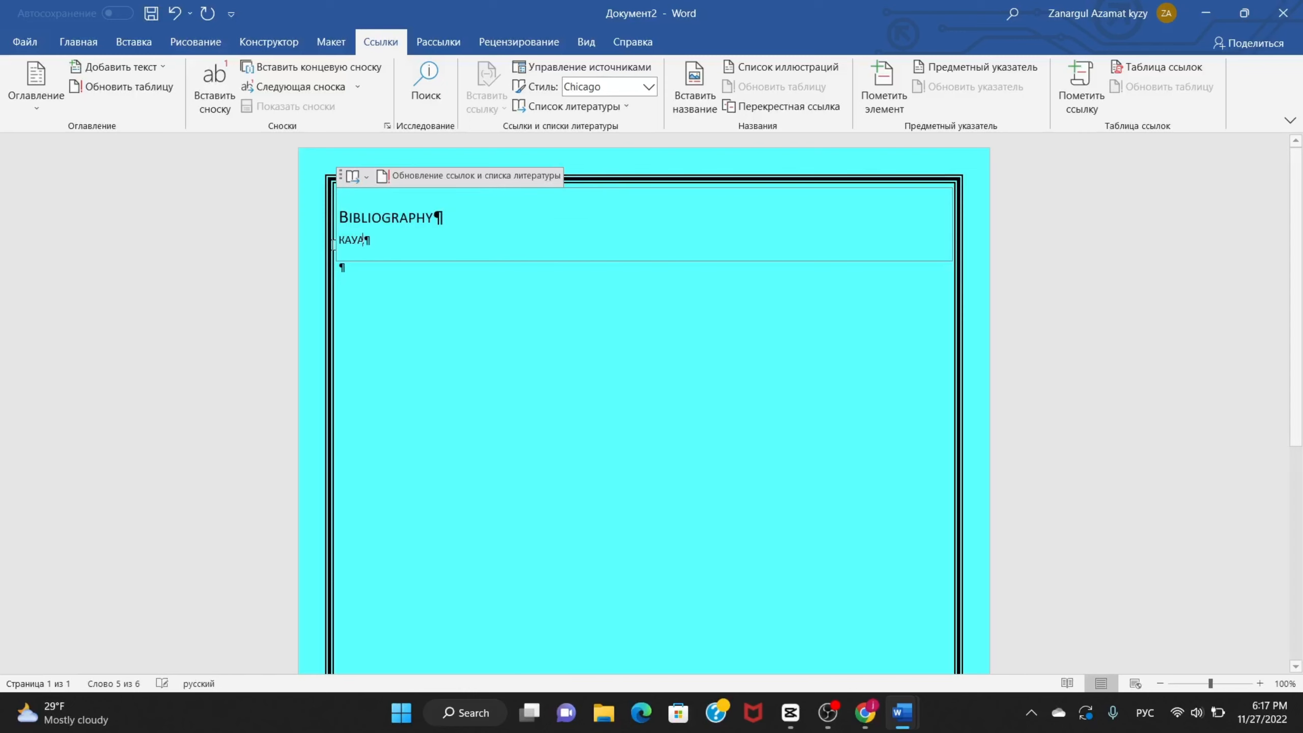
{"action": "left_click_drag", "start_coordinate": [434, 222], "coordinate": [326, 221]}
{"action": "left_click", "coordinate": [325, 220]}
{"action": "type", "text": "АУА"}
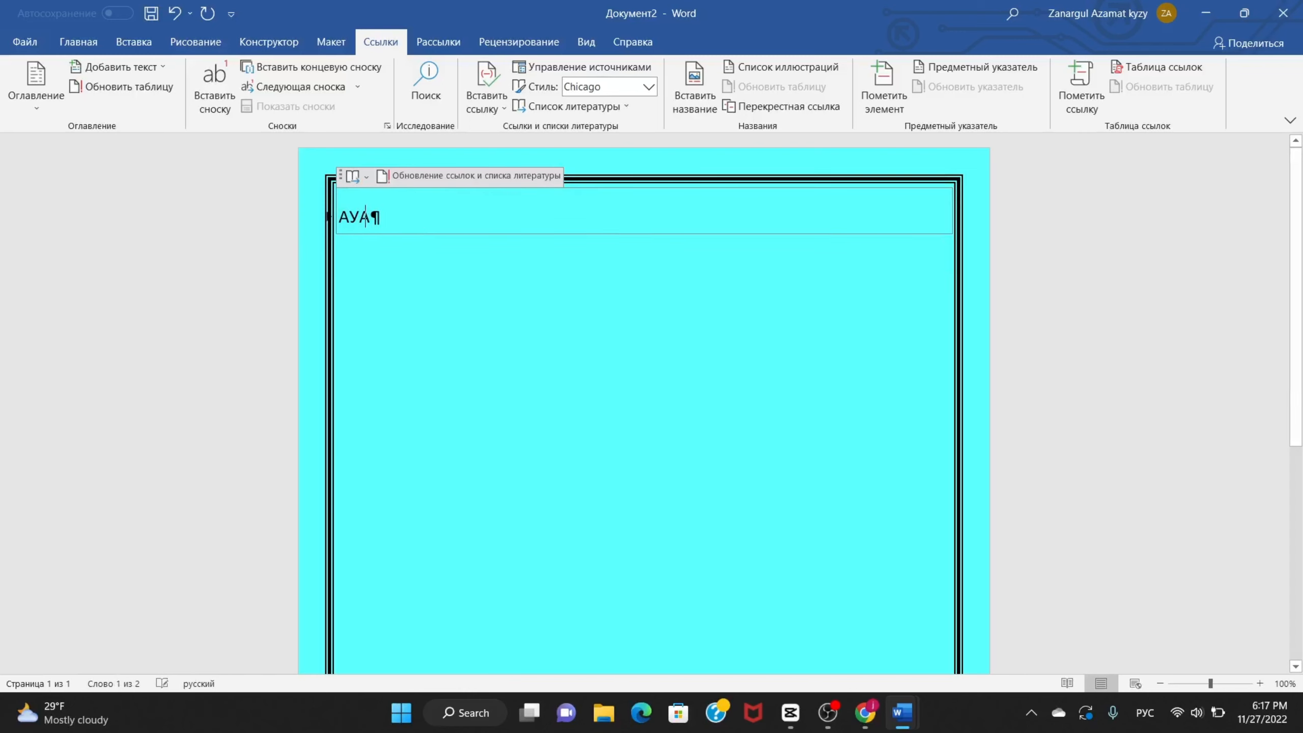
Insert a list of figures after АУА, using the template format, the Рисунок caption label and right-aligned page numbers
{"action": "left_click", "coordinate": [626, 108]}
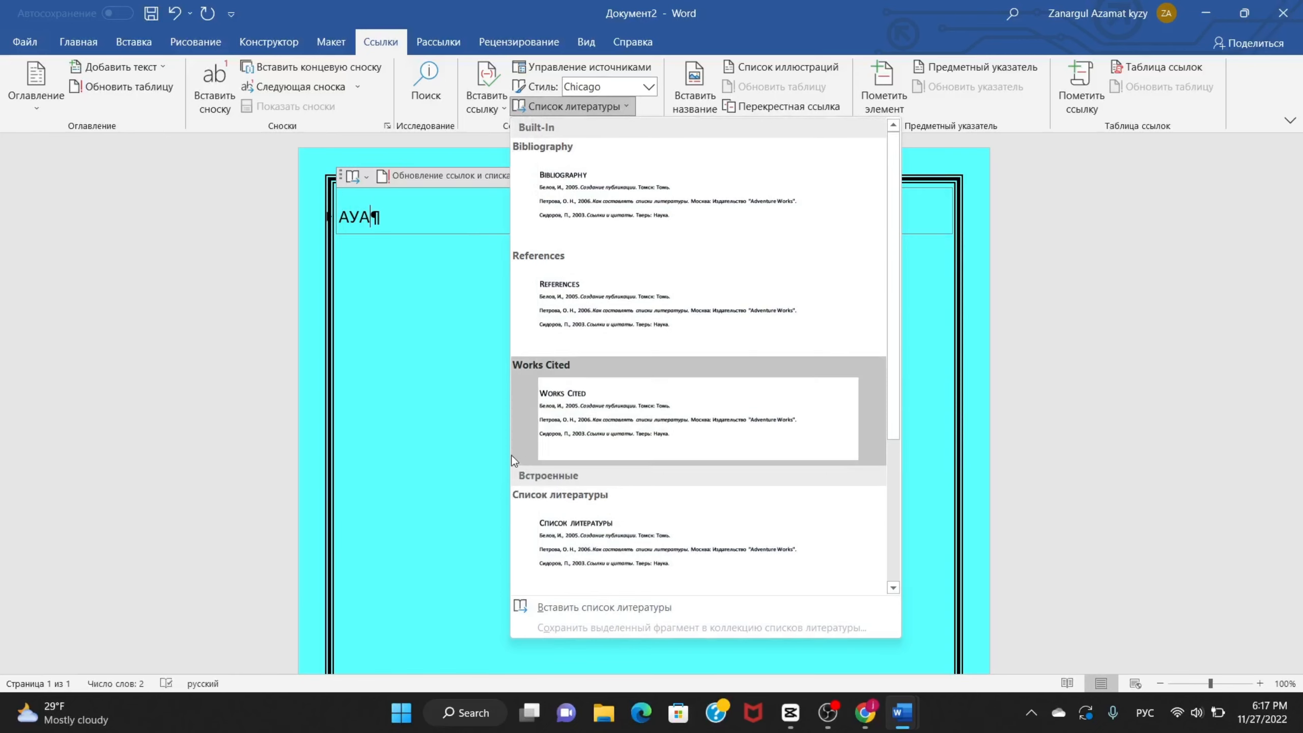
{"action": "left_click", "coordinate": [487, 442]}
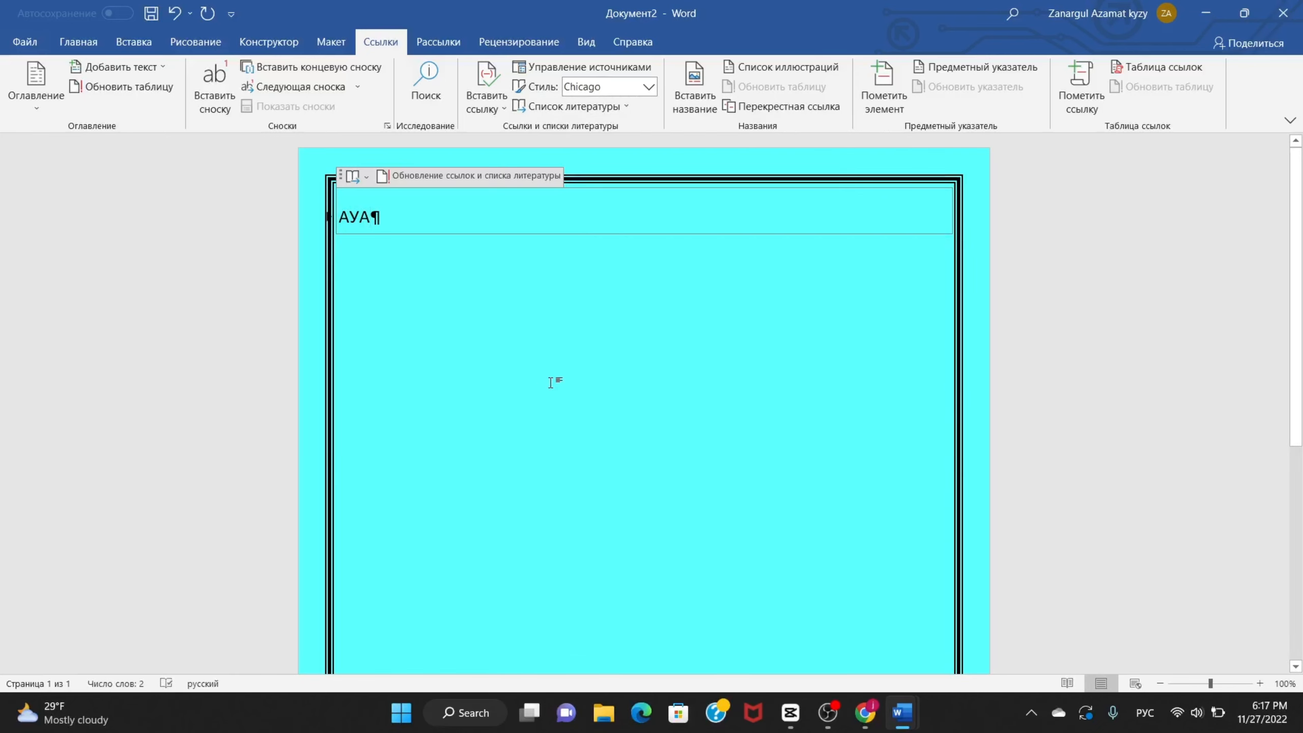
{"action": "left_click", "coordinate": [770, 71]}
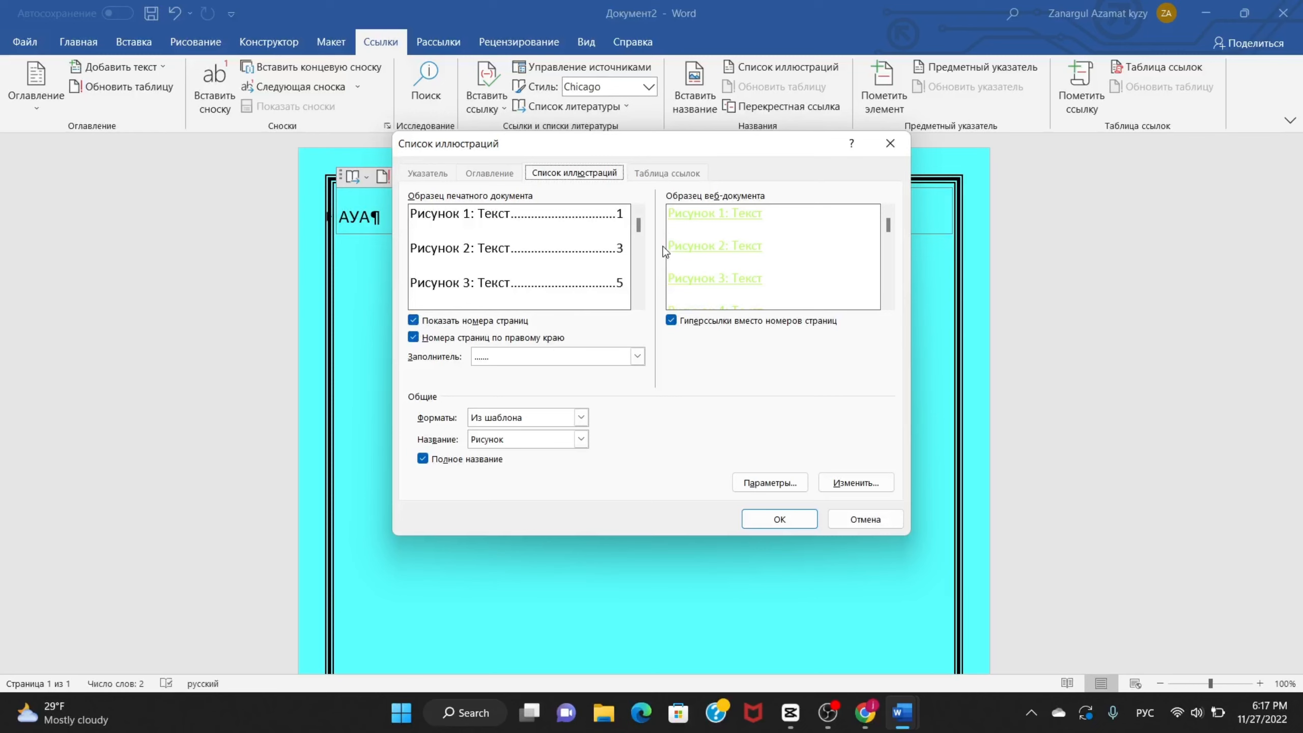
{"action": "mouse_move", "coordinate": [889, 223]}
{"action": "left_mouse_down"}
{"action": "mouse_move", "coordinate": [884, 282]}
{"action": "mouse_move", "coordinate": [895, 211]}
{"action": "left_mouse_up"}
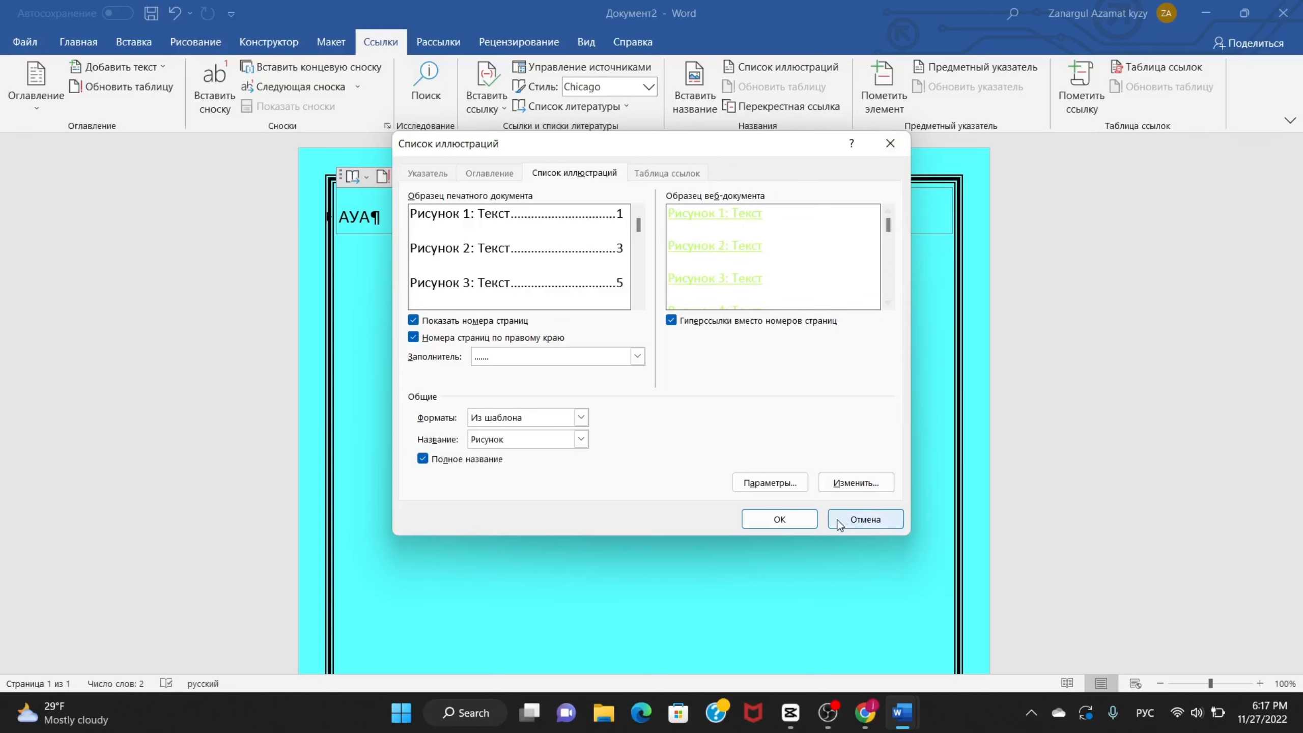
{"action": "left_click", "coordinate": [790, 517]}
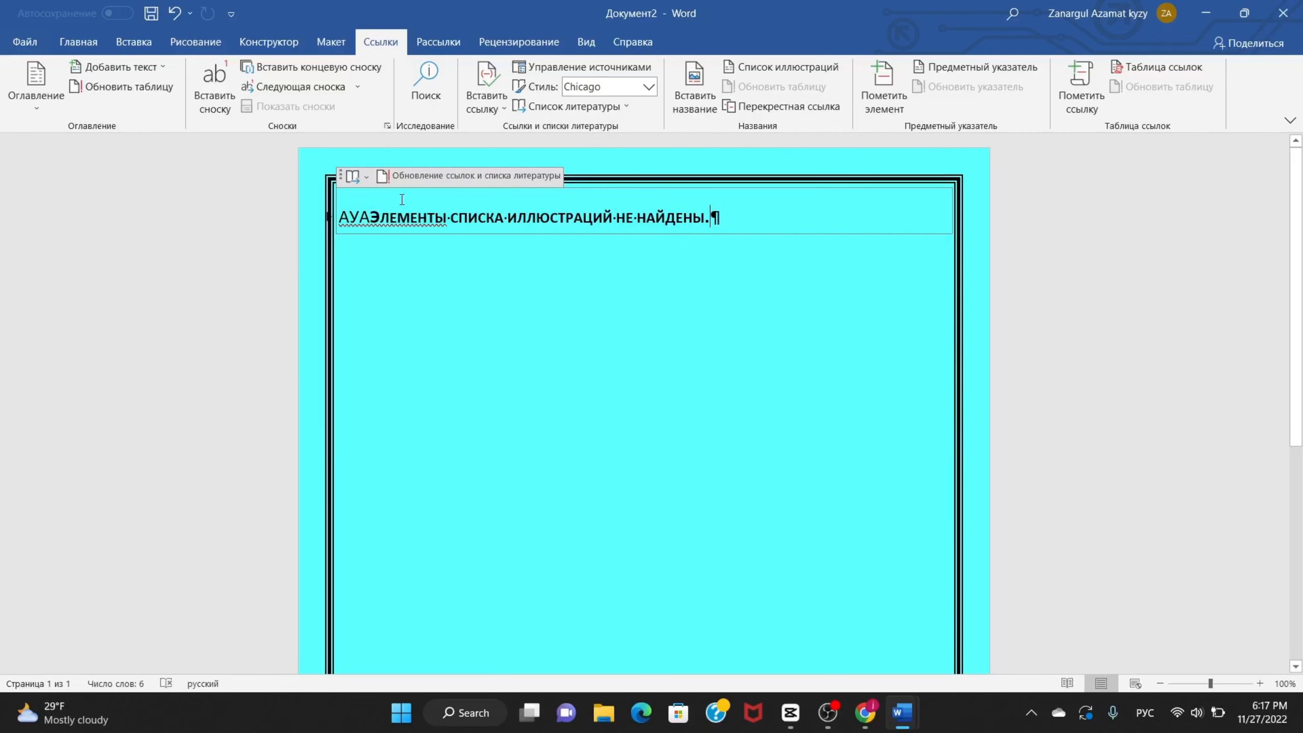
Insert a footnote at the end of the list of figures line with the text ААПВПВА
{"action": "left_click", "coordinate": [214, 103]}
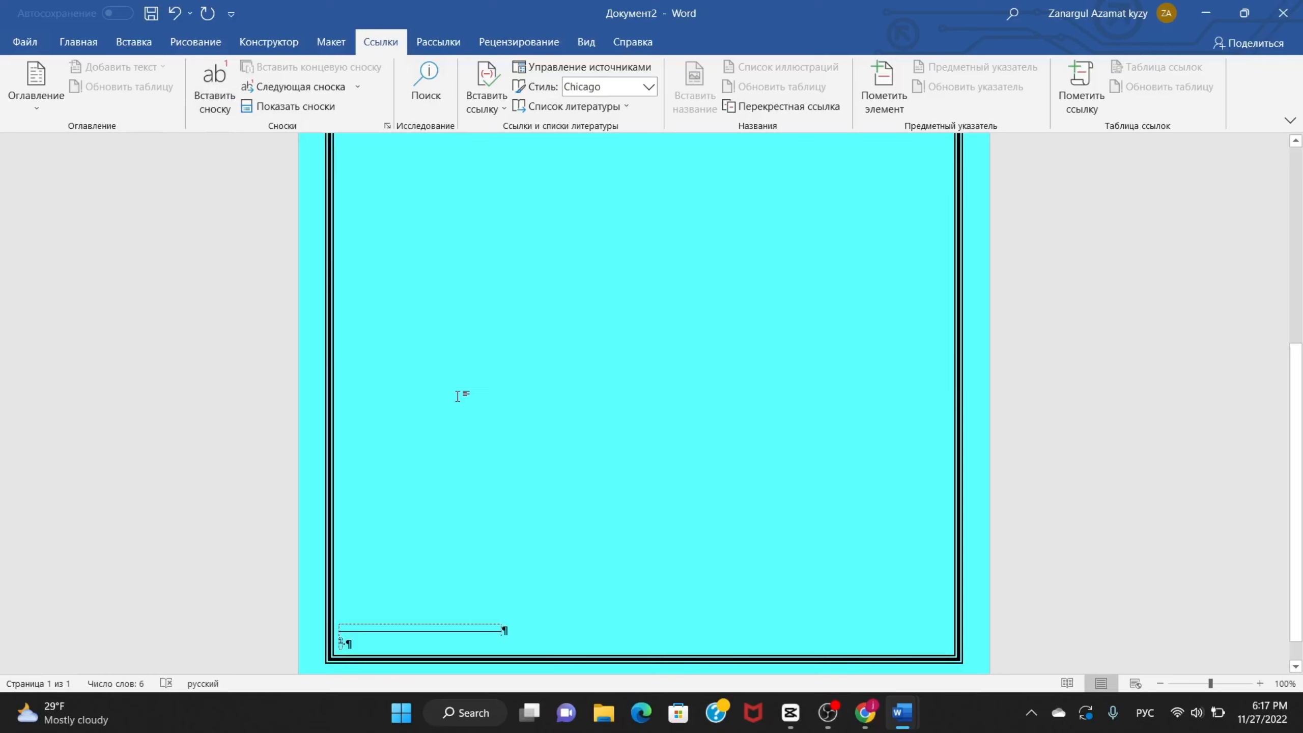
{"action": "type", "text": "ААПВПВА"}
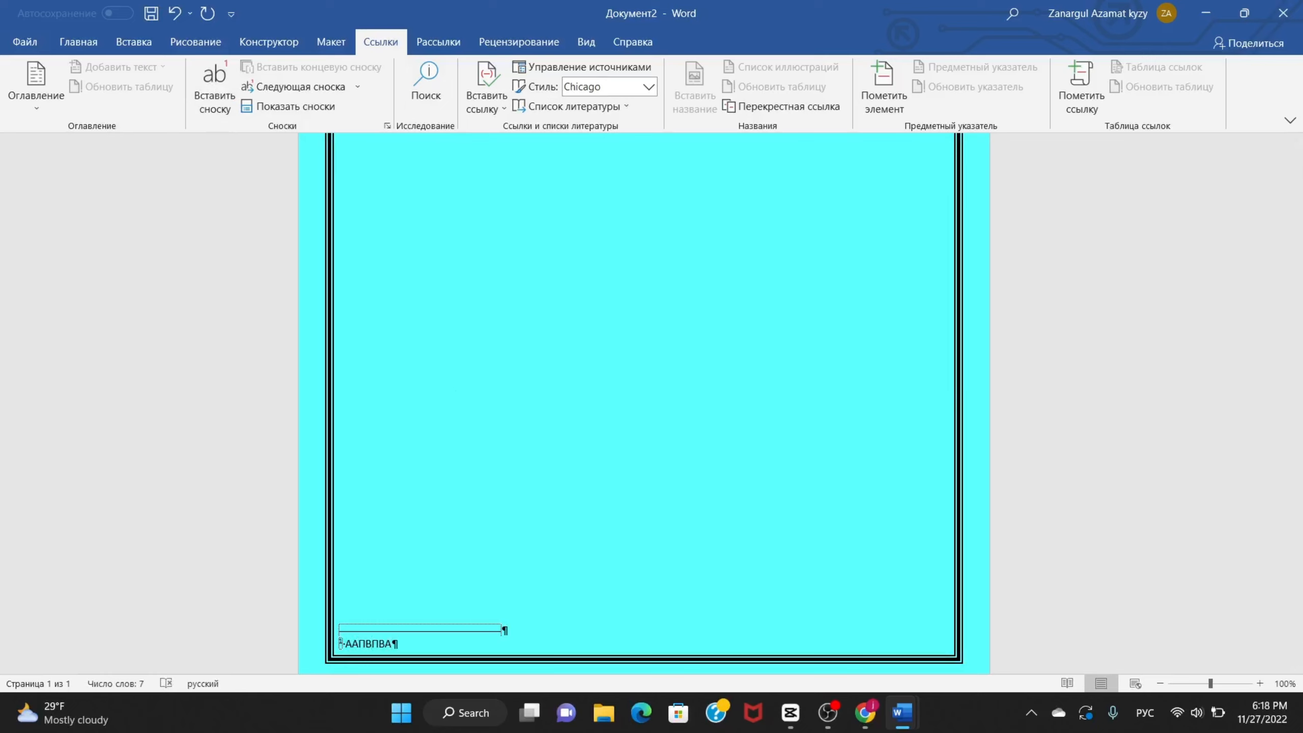
Insert the built-in Manual Table table of contents in the document body
{"action": "left_click", "coordinate": [226, 279]}
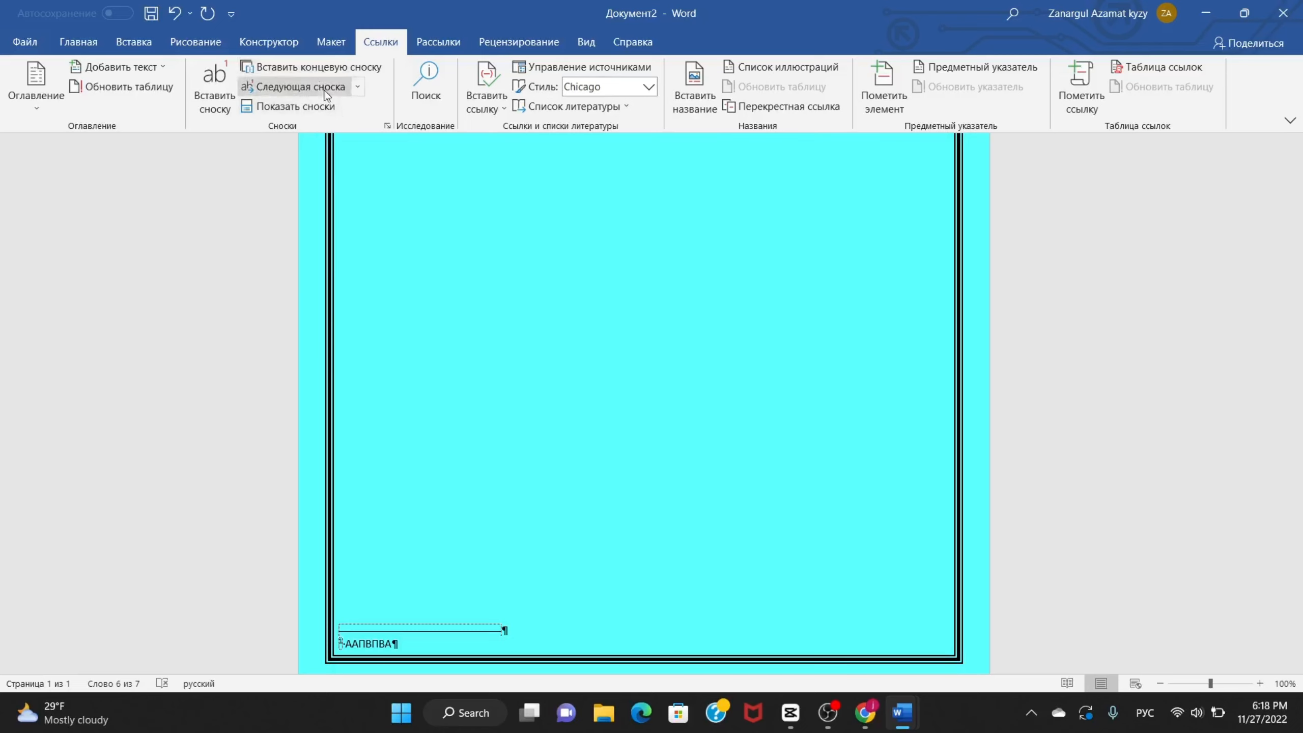
{"action": "left_click", "coordinate": [25, 108]}
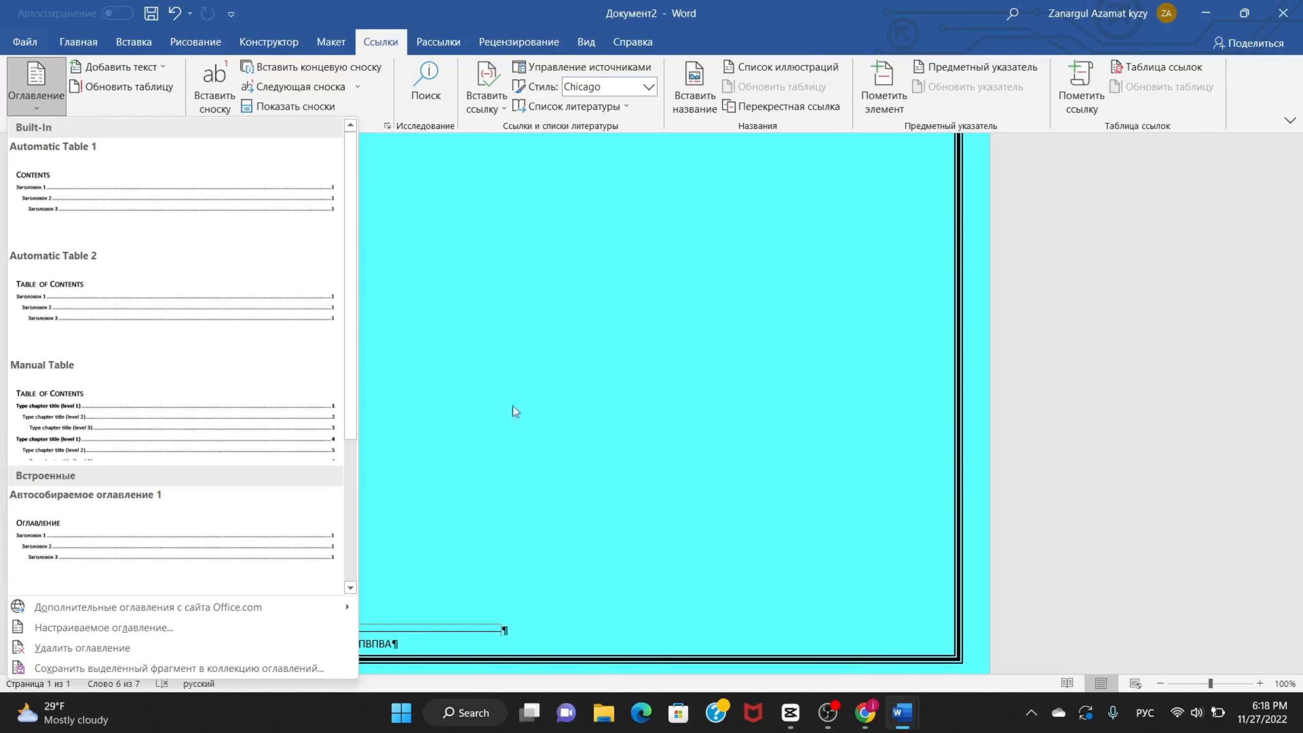
{"action": "left_click", "coordinate": [248, 417]}
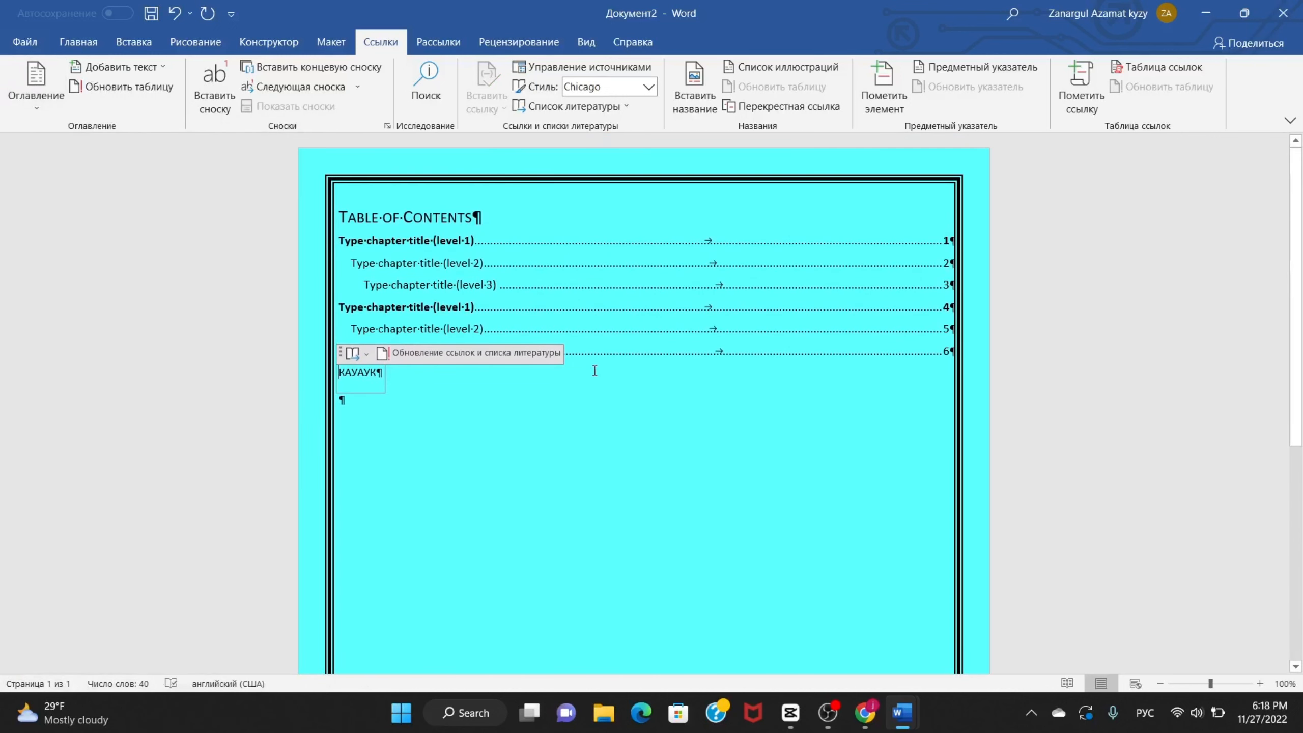
Replace the first level 2 chapter title placeholder in the table of contents with АПРПИРАП
{"action": "left_click", "coordinate": [472, 241]}
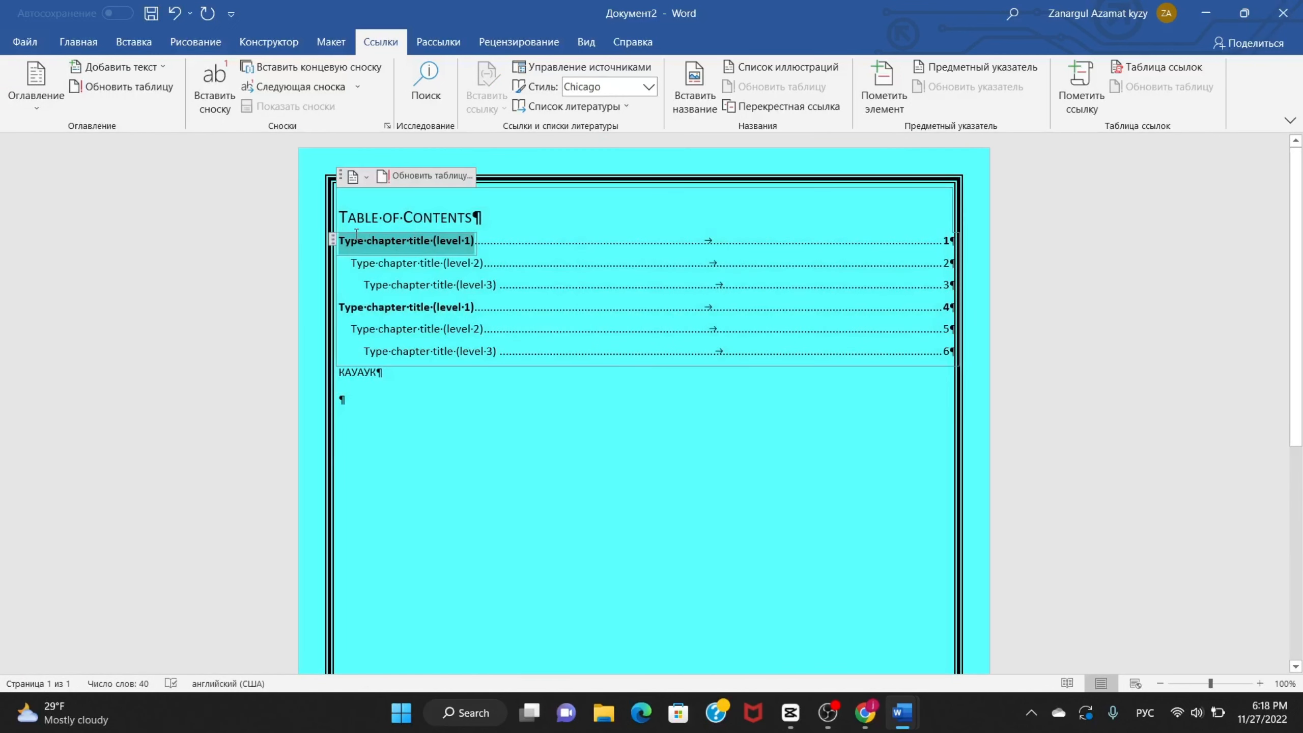
{"action": "left_click", "coordinate": [496, 271]}
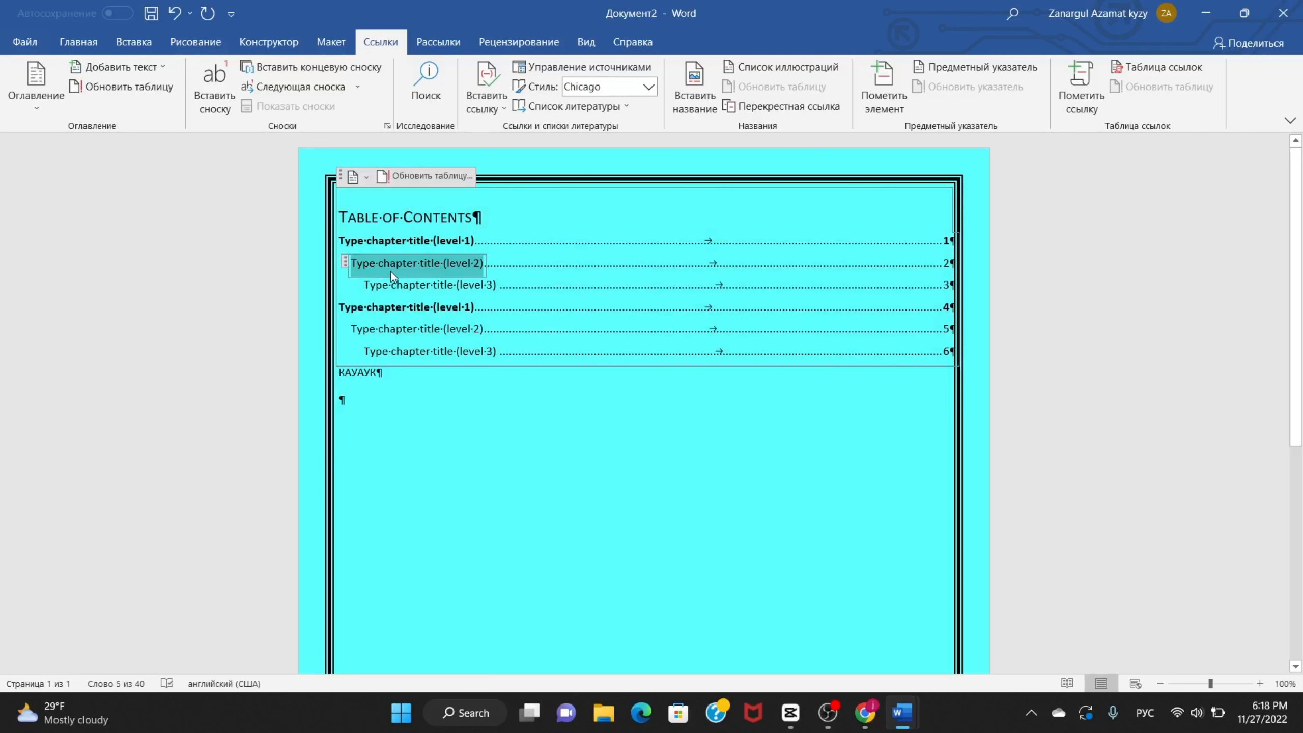
{"action": "type", "text": "АПРПИРАП"}
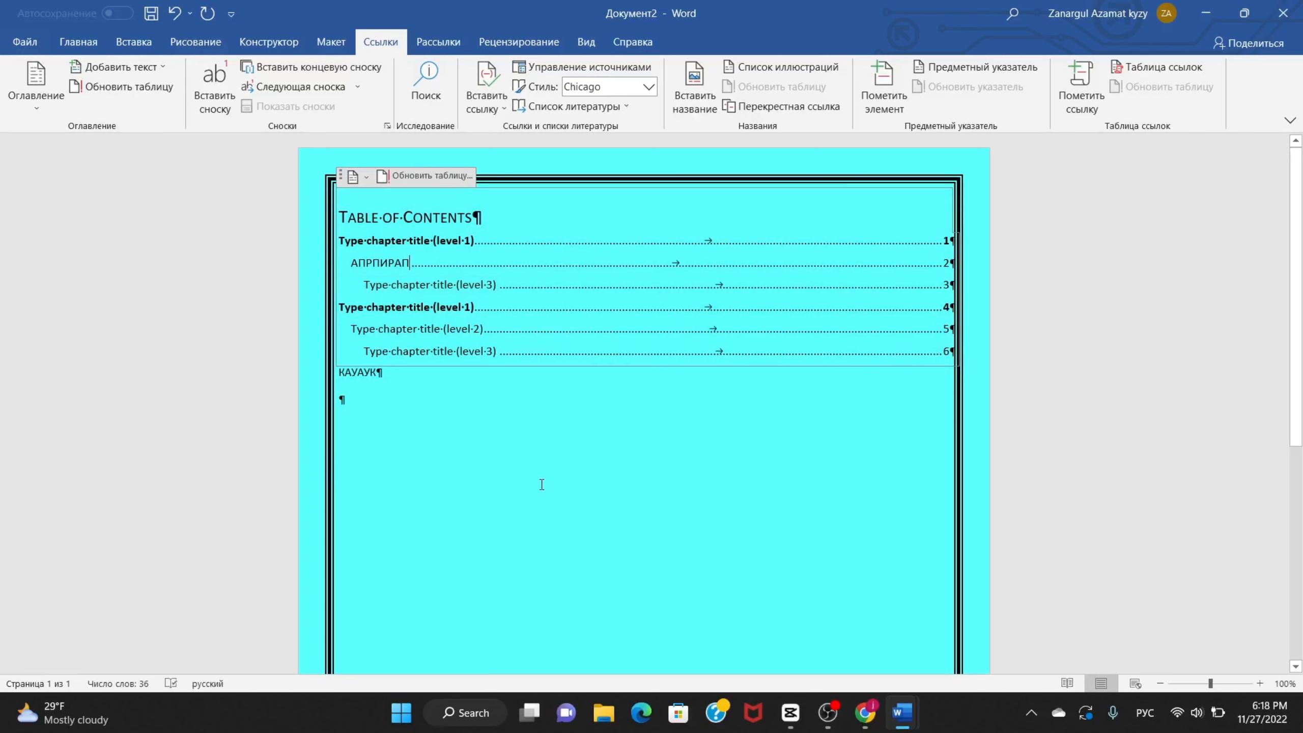
{"action": "left_click", "coordinate": [541, 484]}
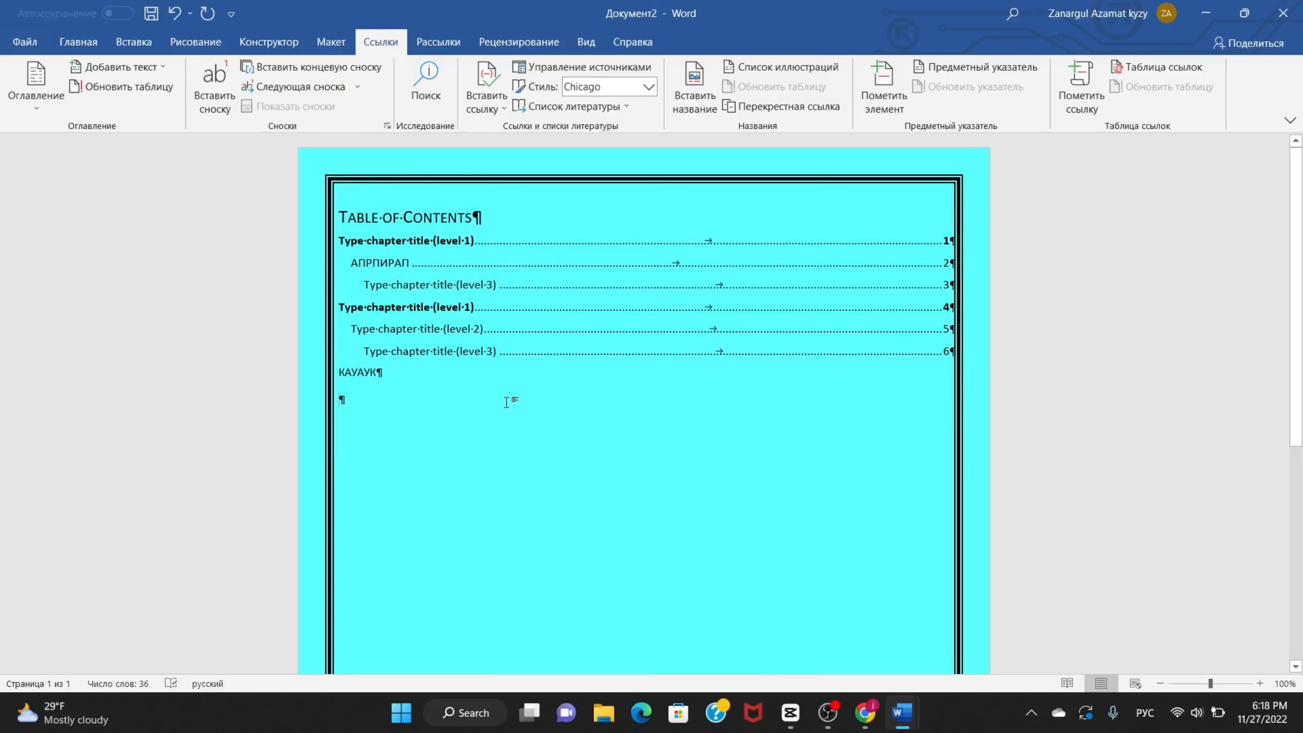